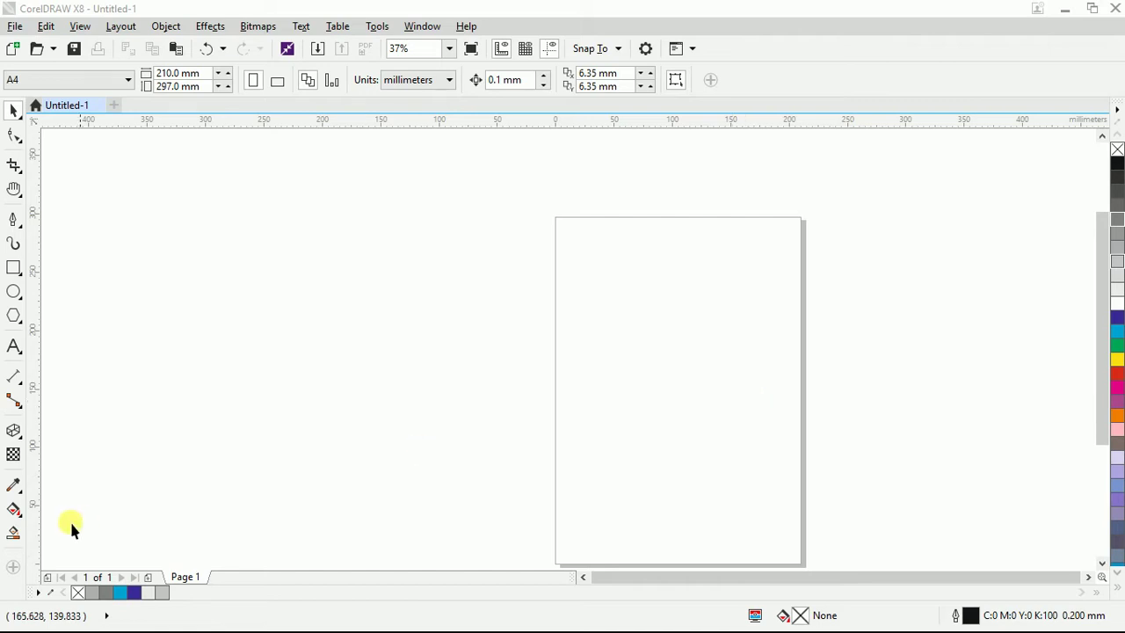
pyautogui.click(14, 454)
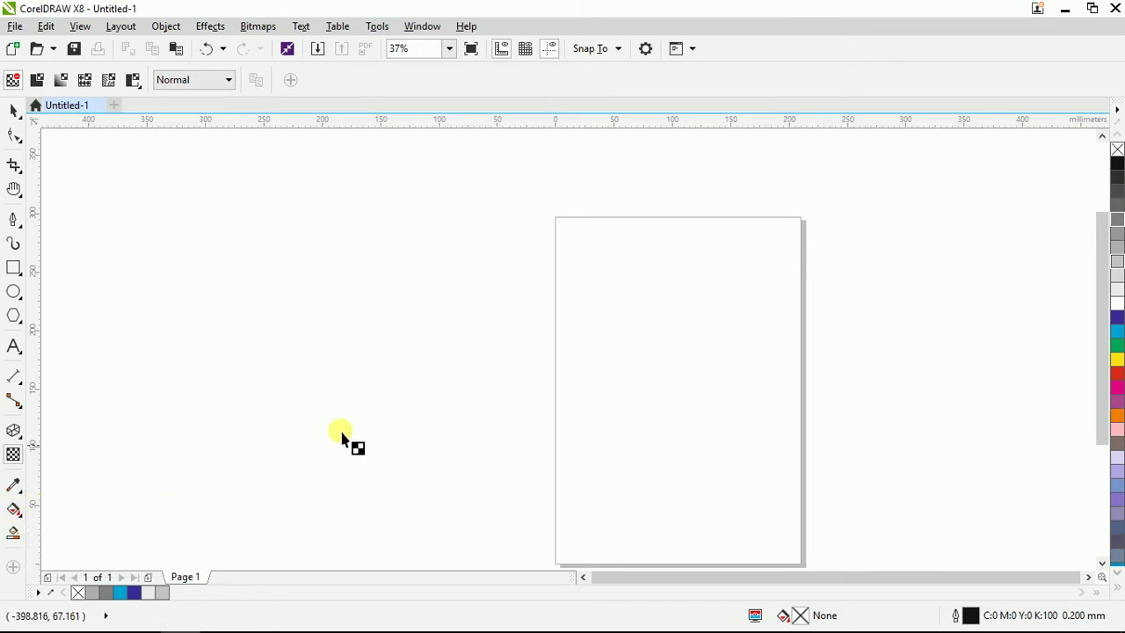
pyautogui.scroll(-1, 261, 294)
pyautogui.scroll(1, 440, 339)
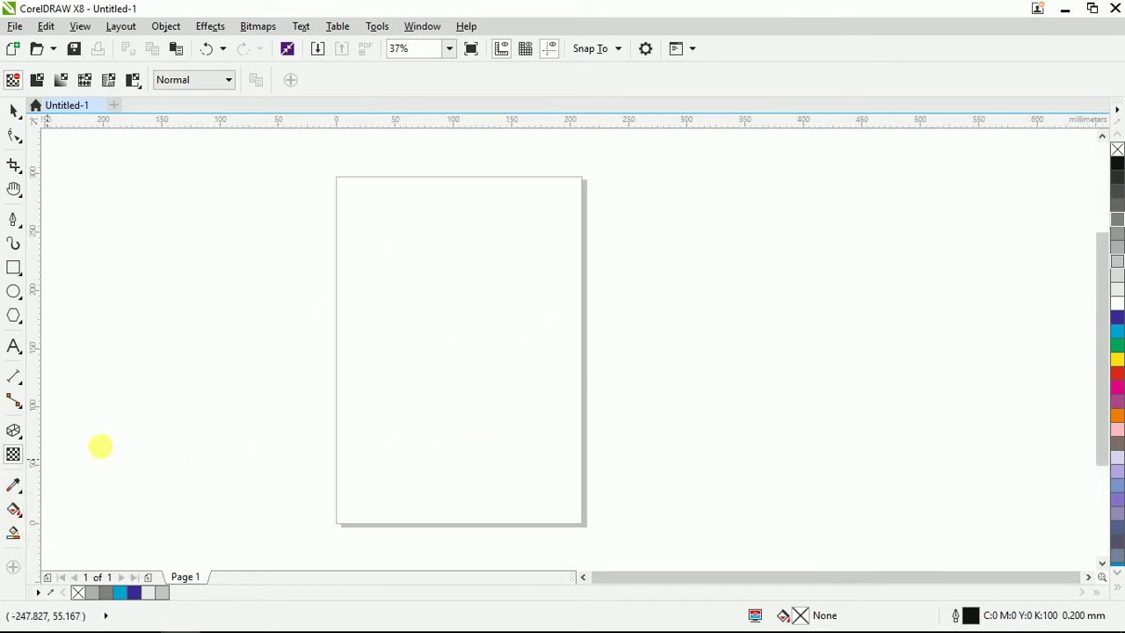
pyautogui.click(13, 511)
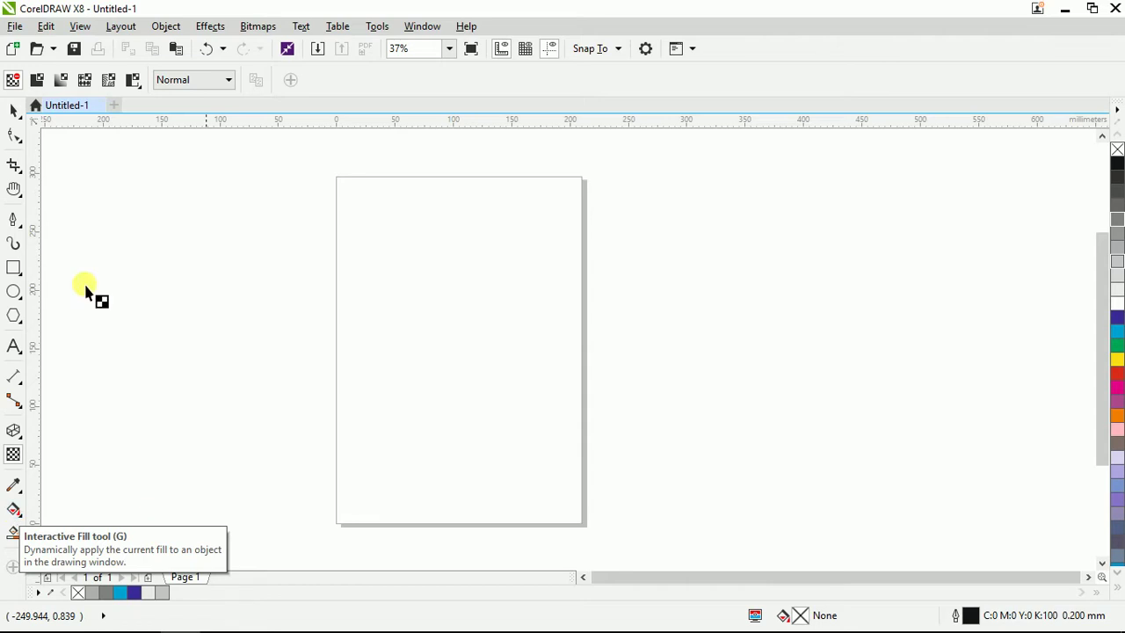
pyautogui.click(18, 512)
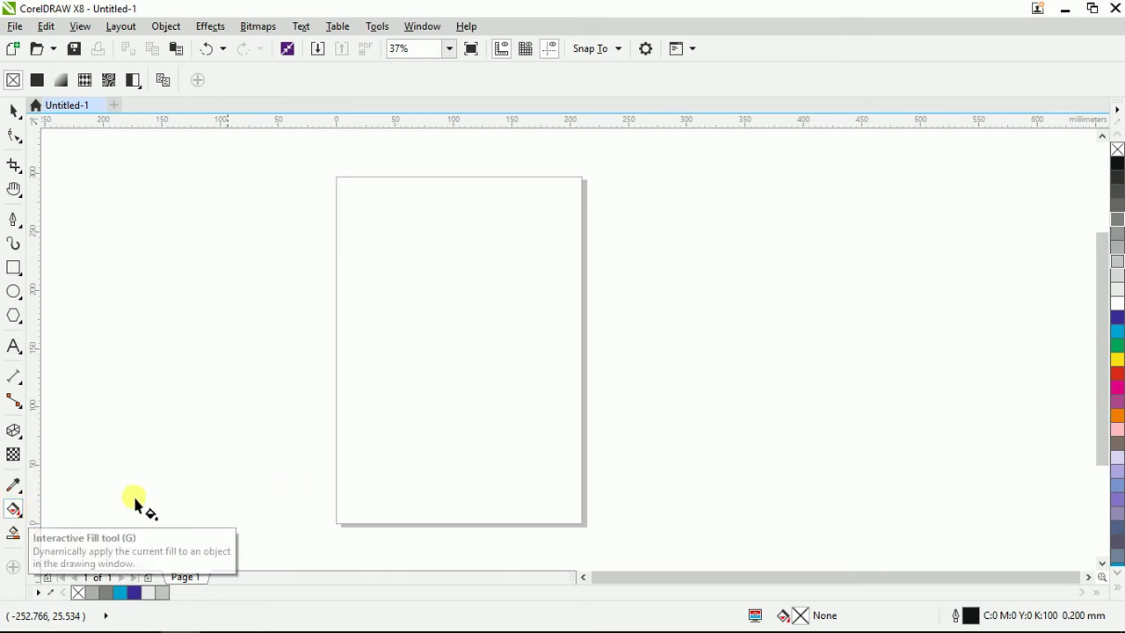
pyautogui.press('space')
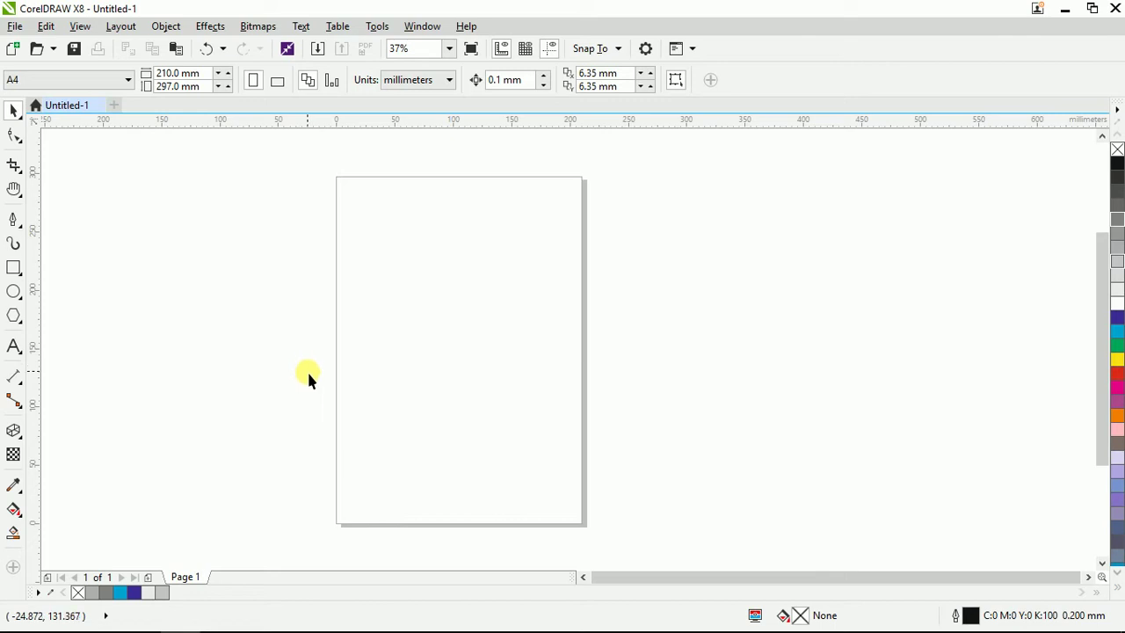
# Add the artistic text "sample" in 24 pt Arial near the middle of the page.
pyautogui.press('F8')
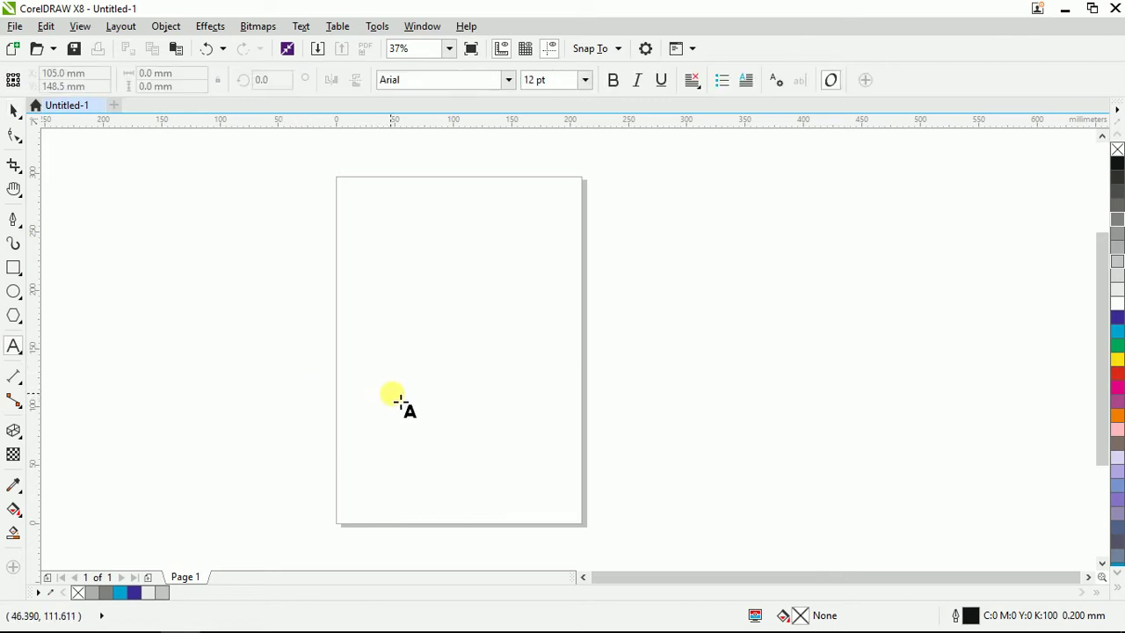
pyautogui.scroll(2, 384, 322)
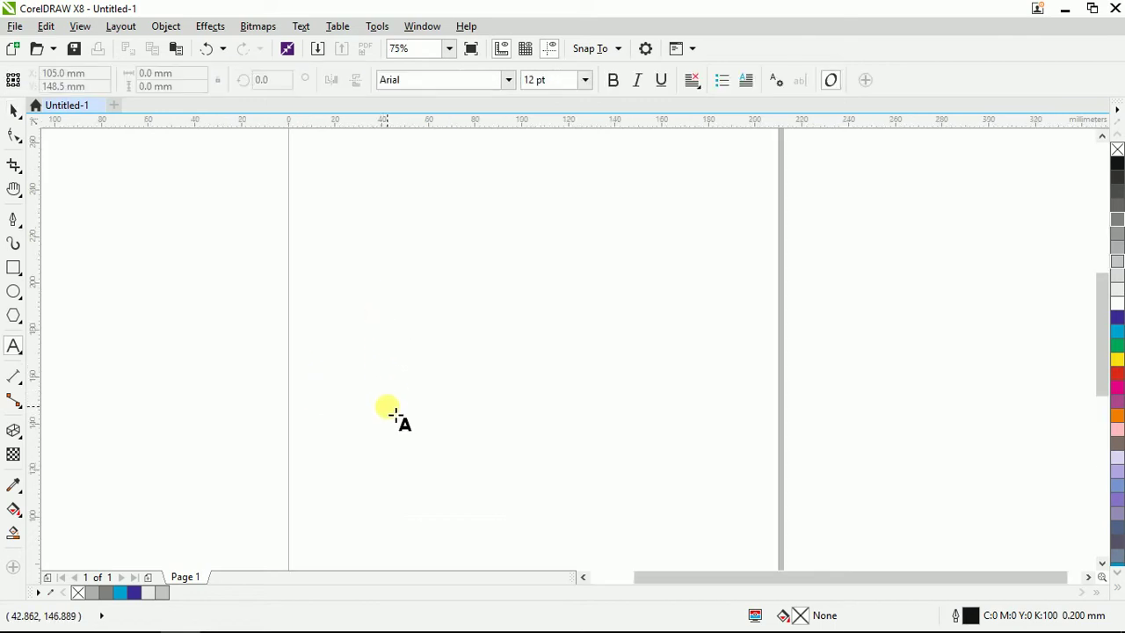
pyautogui.click(376, 367)
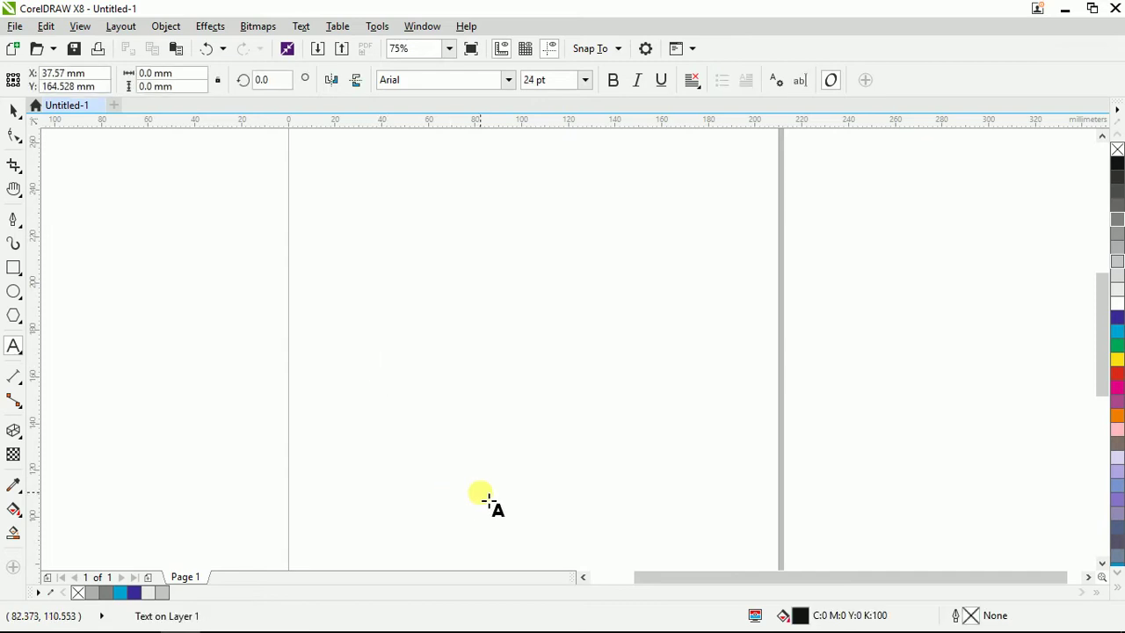
pyautogui.write('sample')
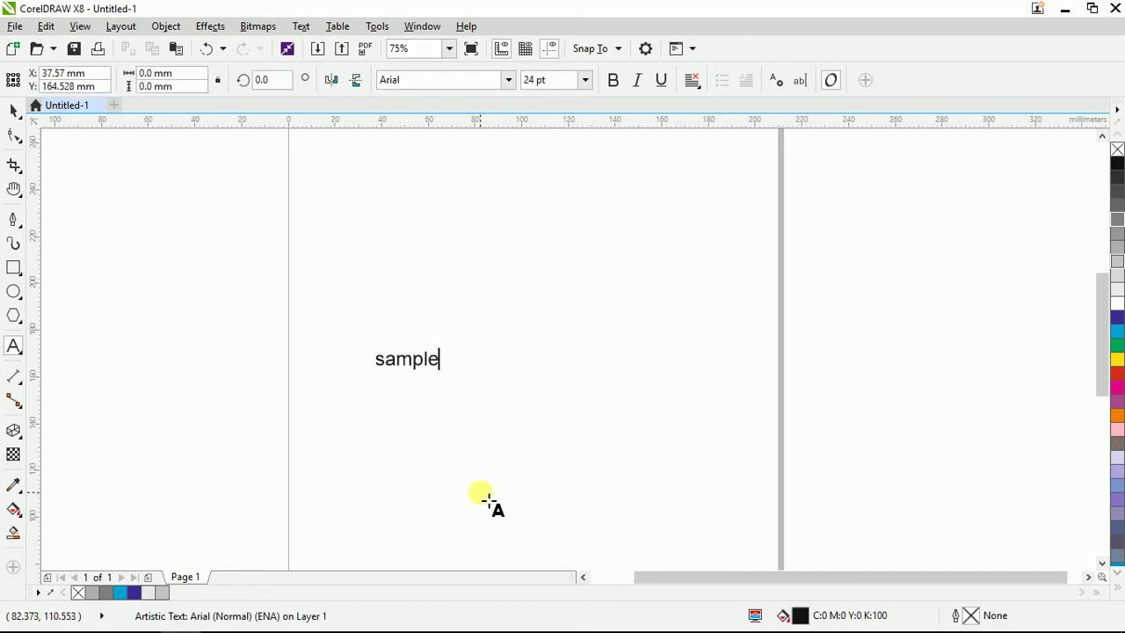
pyautogui.press('Escape')
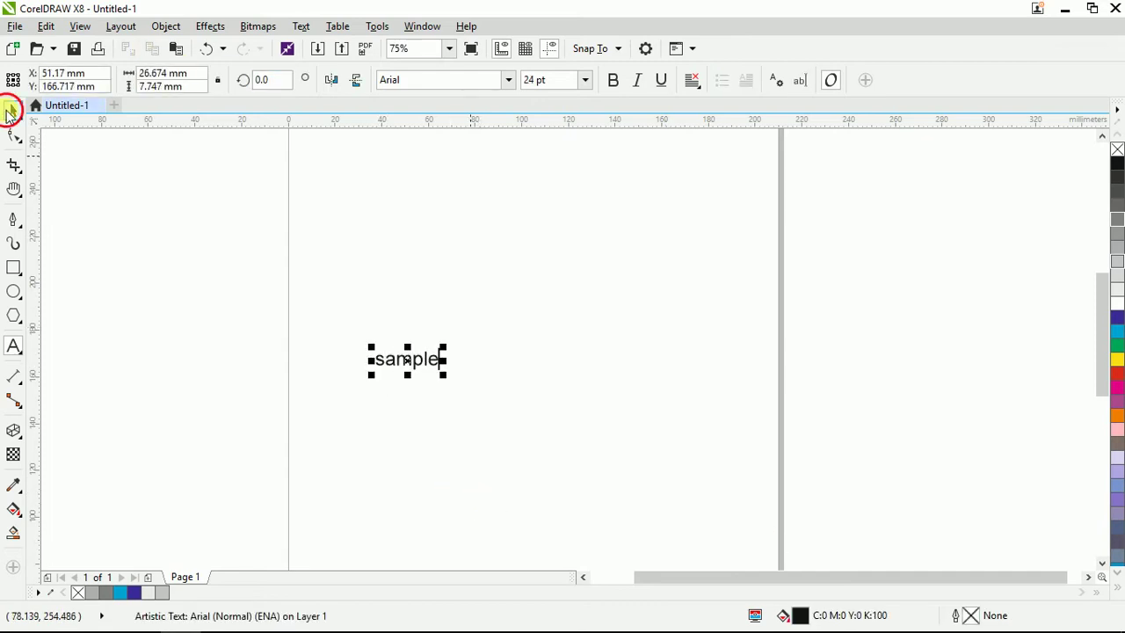
# Enlarge the text "sample" proportionally to about 128 mm wide and move it about 32 mm up the page.
pyautogui.click(11, 110)
pyautogui.moveTo(444, 376); pyautogui.dragTo(690, 498)
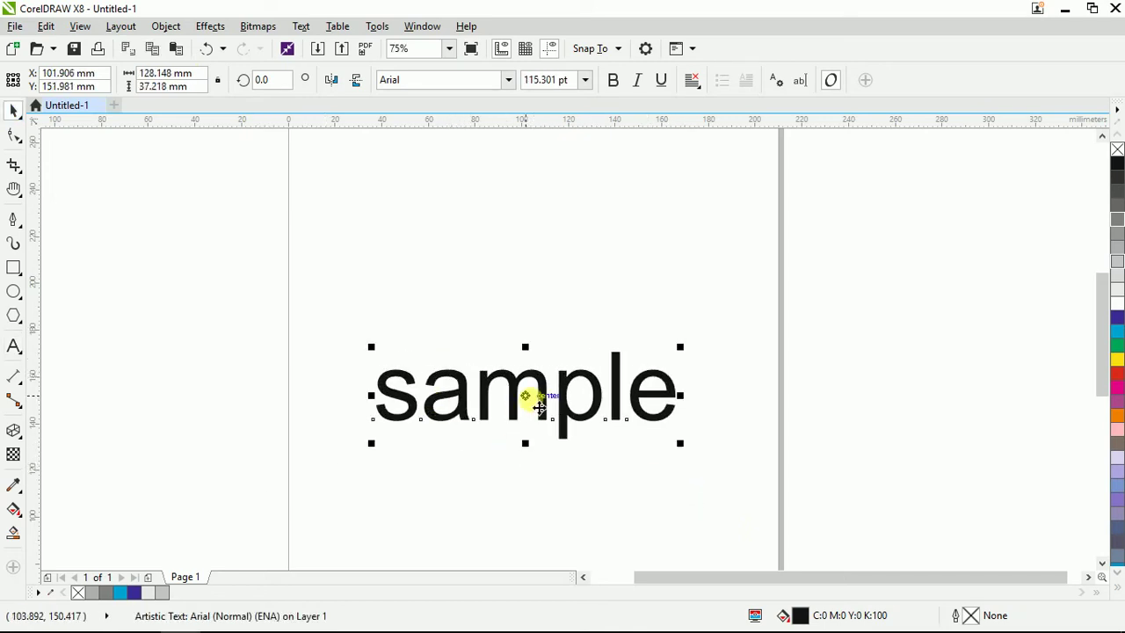
pyautogui.moveTo(538, 406); pyautogui.dragTo(545, 330)
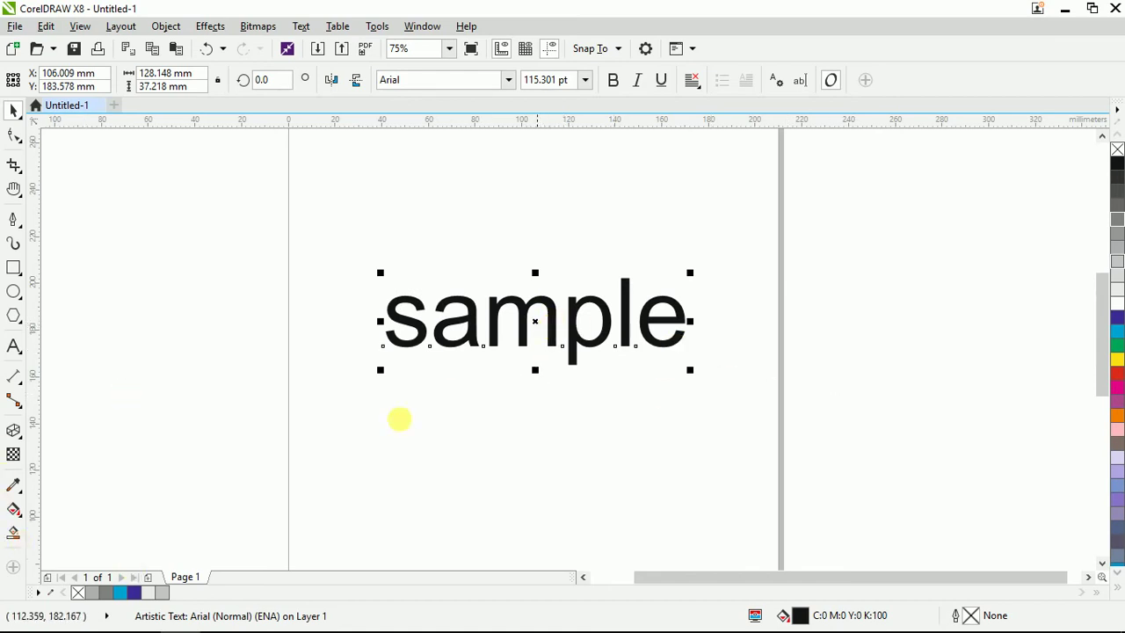
# Apply a vertical black-to-white fountain fill to the text with the Interactive Fill tool, running from the top of the letter m to its base.
pyautogui.click(13, 509)
pyautogui.scroll(2, 530, 303)
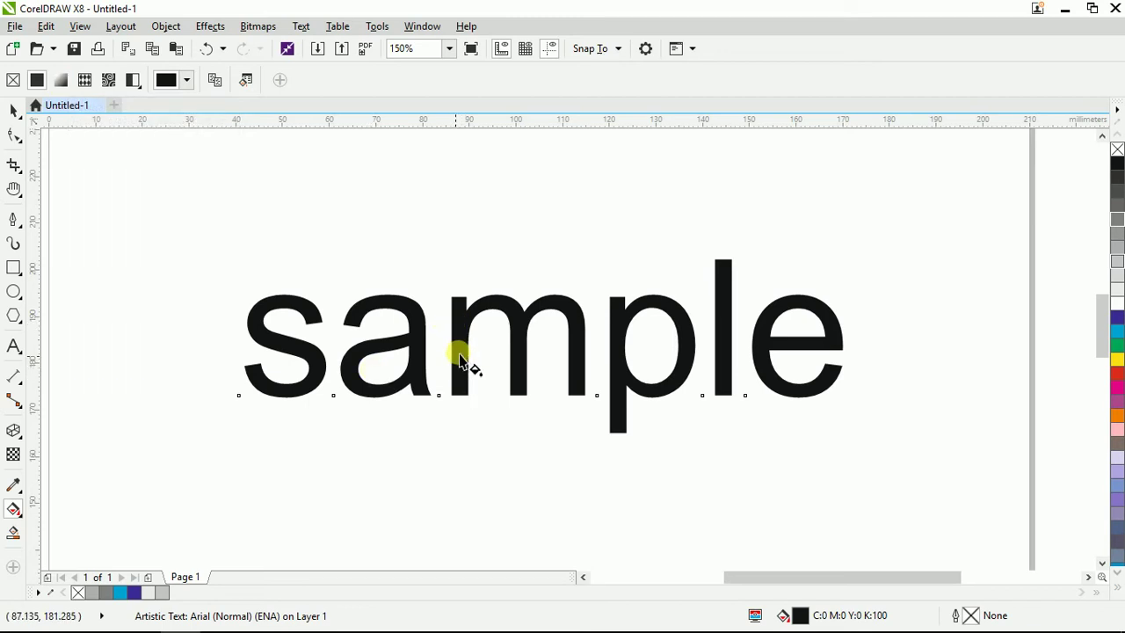
pyautogui.moveTo(461, 300); pyautogui.dragTo(466, 404)
# Set the fountain fill's lower end colour to red, C2 M97 Y100 K9.
pyautogui.scroll(2, 483, 339)
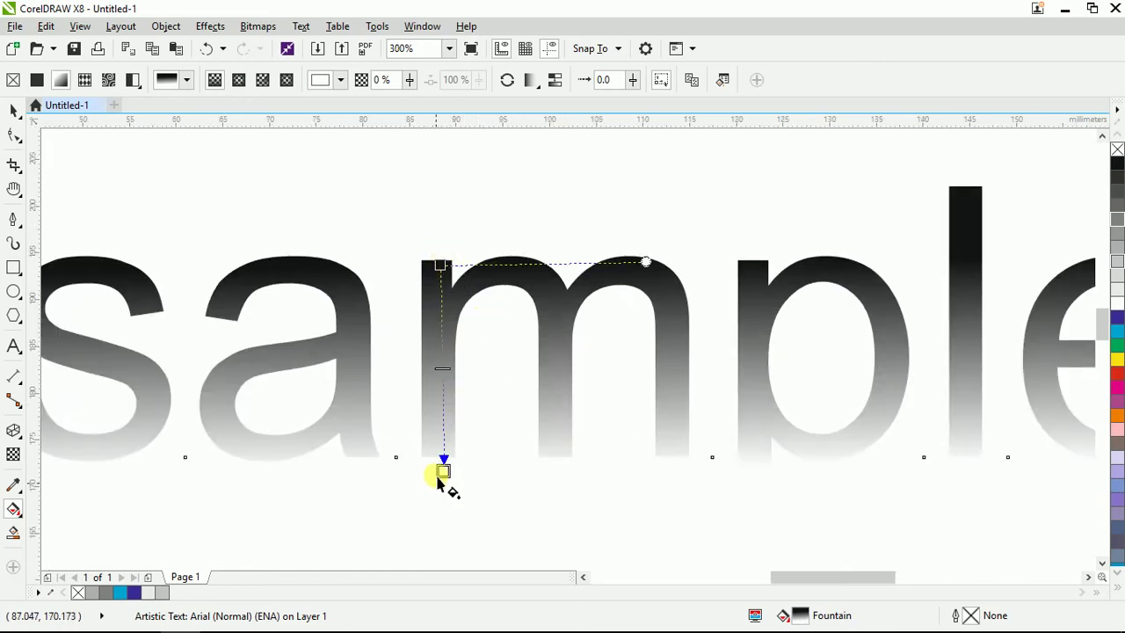
pyautogui.scroll(3, 442, 263)
pyautogui.scroll(2, 412, 284)
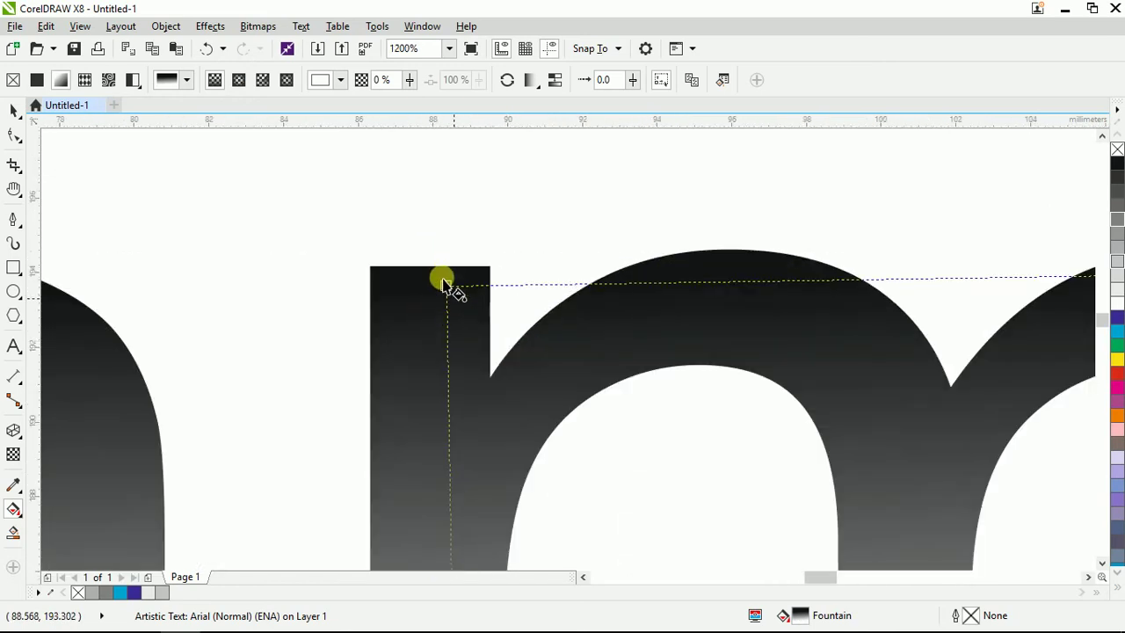
pyautogui.scroll(-2, 430, 237)
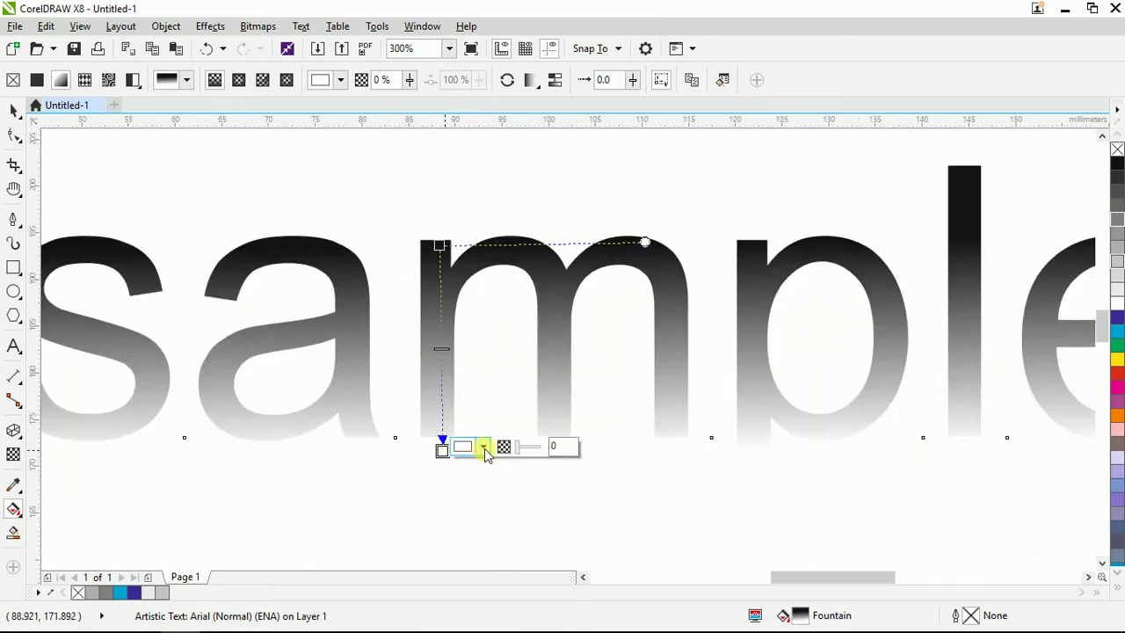
pyautogui.click(483, 447)
pyautogui.moveTo(528, 348); pyautogui.dragTo(548, 329)
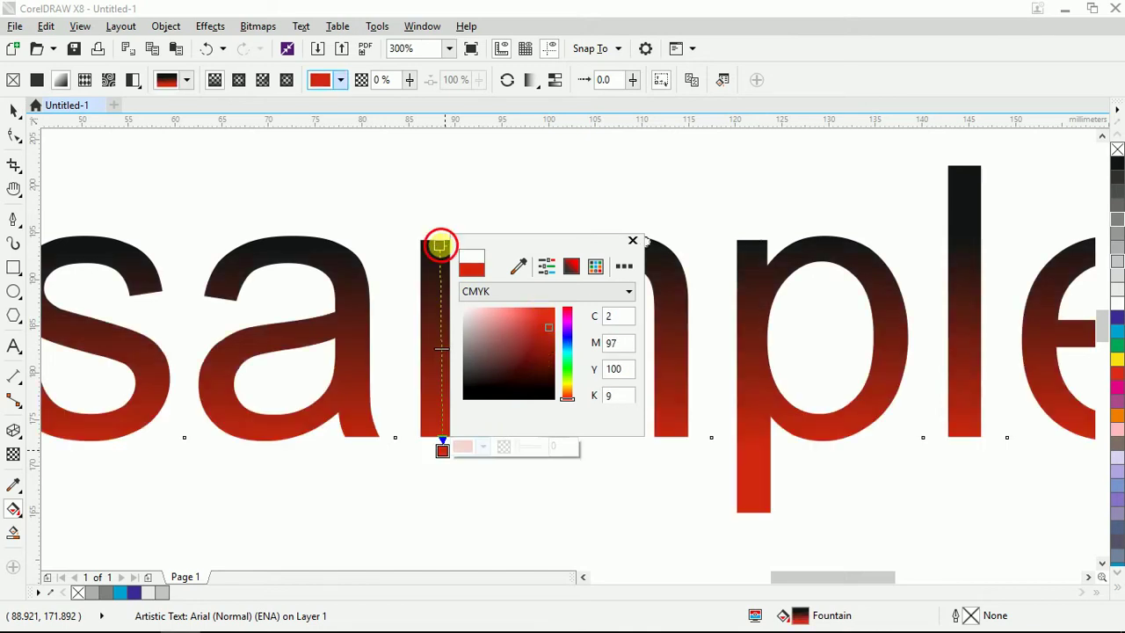
# Set the fountain fill's upper start colour to orange, C0 M60 Y100 K4.
pyautogui.click(439, 243)
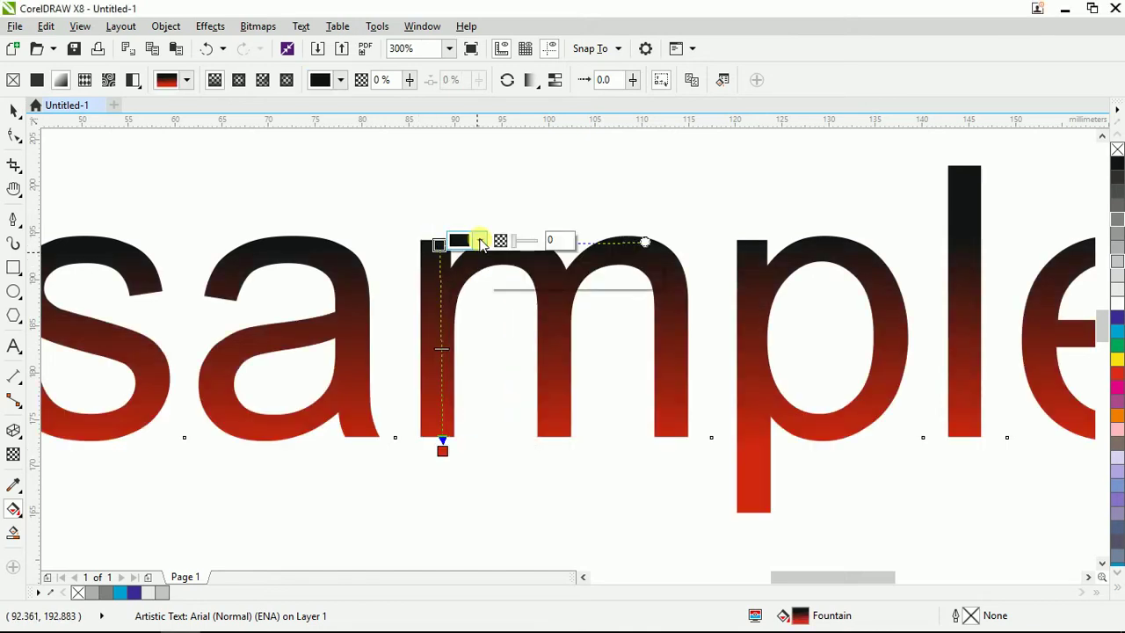
pyautogui.click(482, 243)
pyautogui.moveTo(527, 355)
pyautogui.mouseDown()
pyautogui.moveTo(544, 343)
pyautogui.moveTo(551, 354)
pyautogui.moveTo(539, 339)
pyautogui.mouseUp()
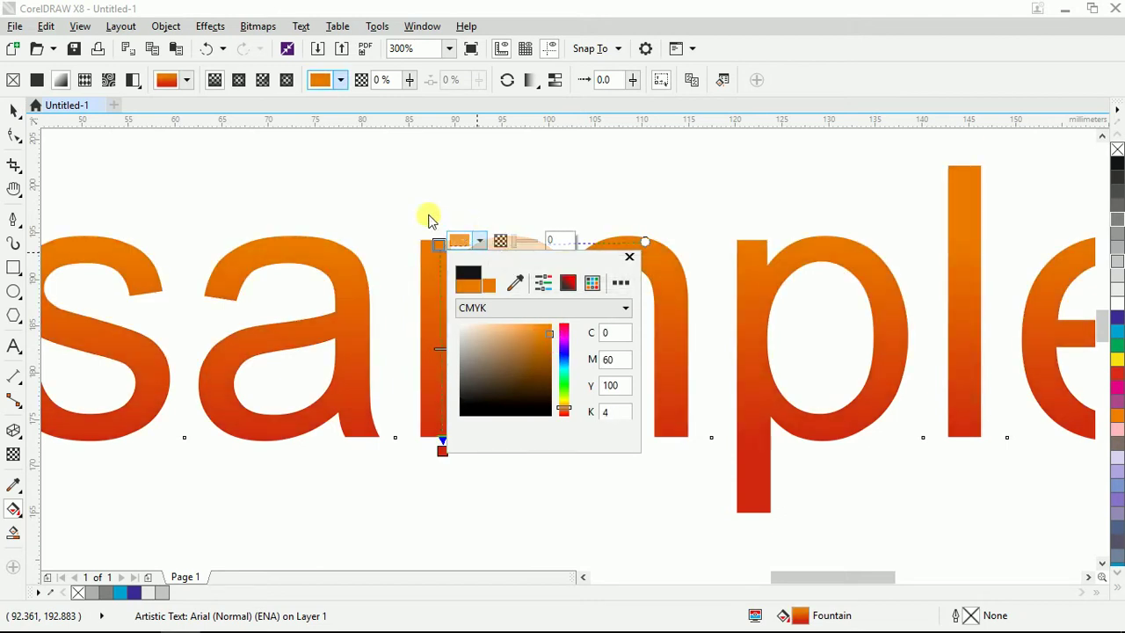
pyautogui.click(436, 249)
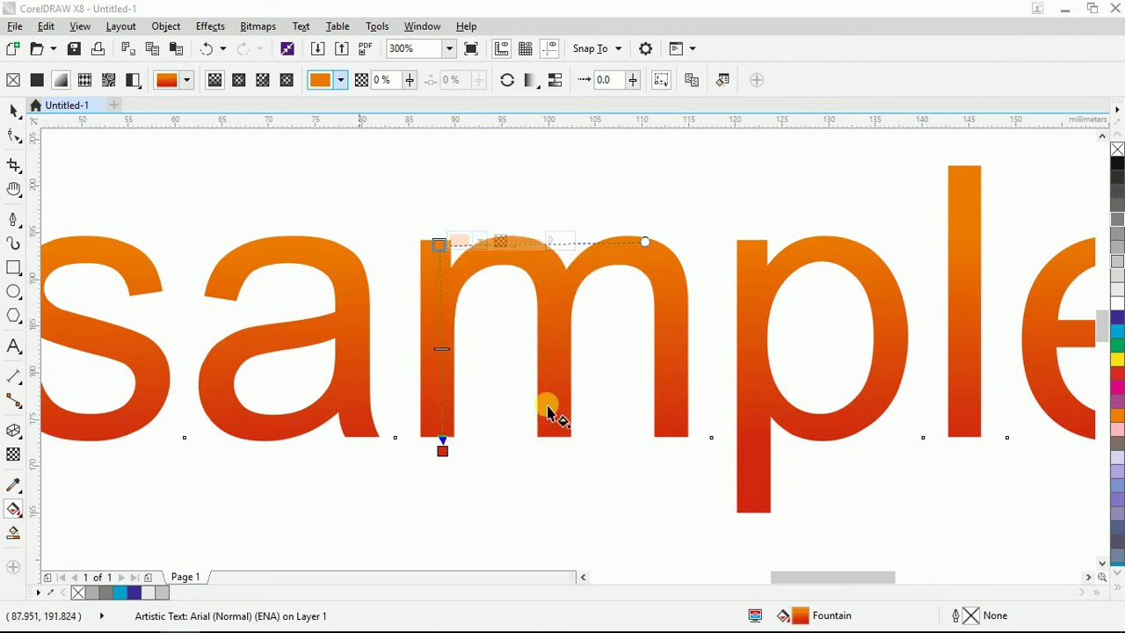
# Add an intermediate colour node at 40% along the text's fountain fill and colour it dark blue.
pyautogui.scroll(-2, 483, 308)
pyautogui.scroll(2, 427, 268)
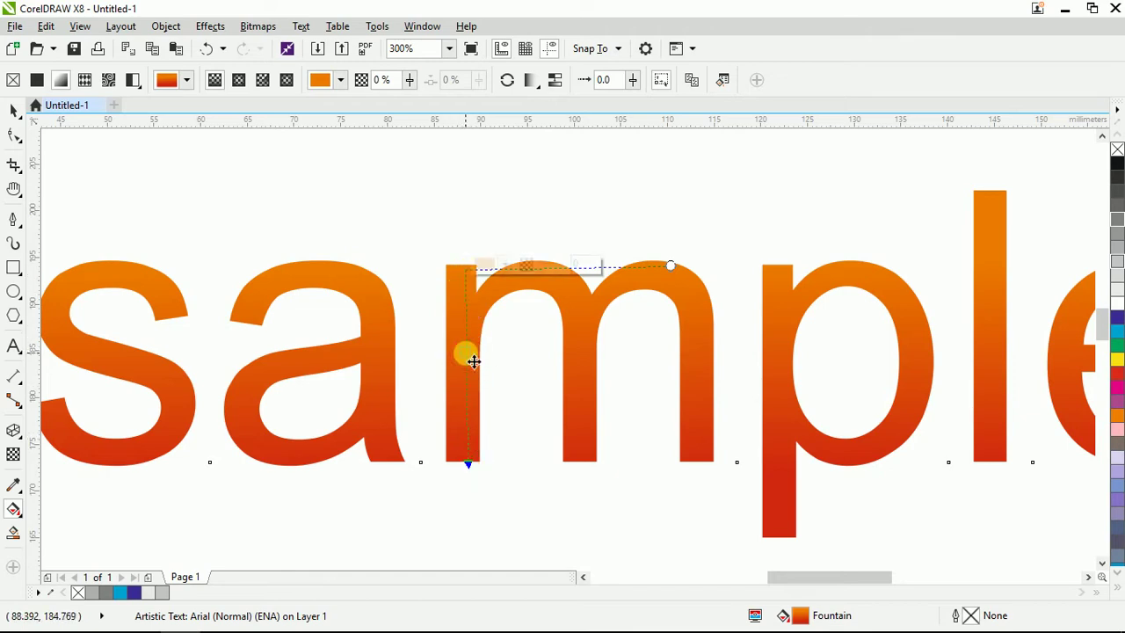
pyautogui.doubleClick(466, 350)
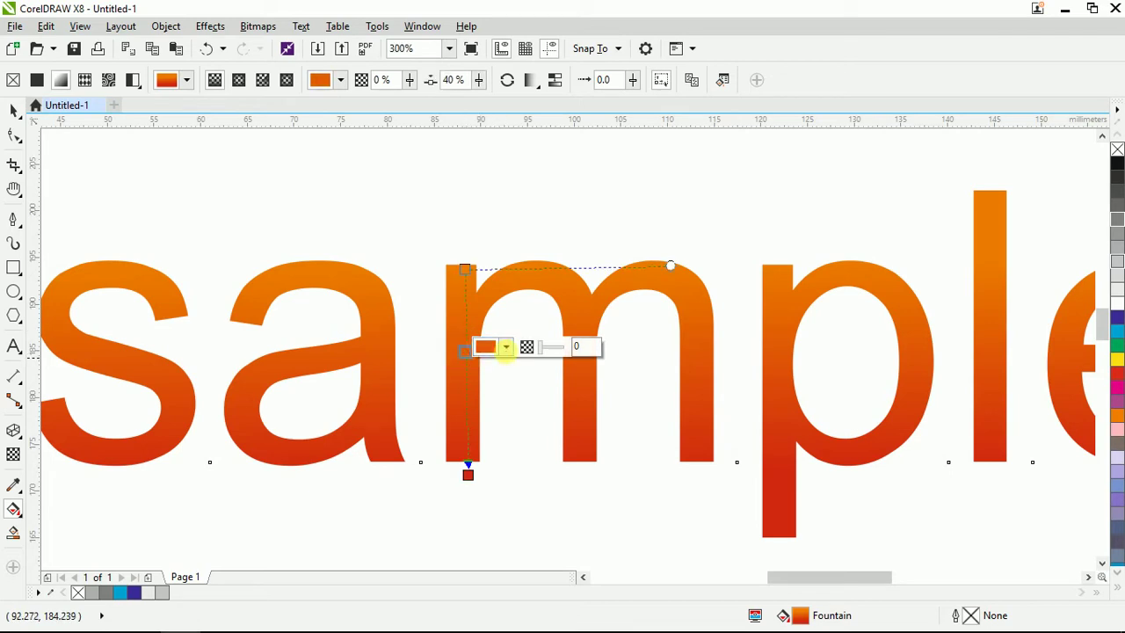
pyautogui.click(506, 352)
pyautogui.click(566, 480)
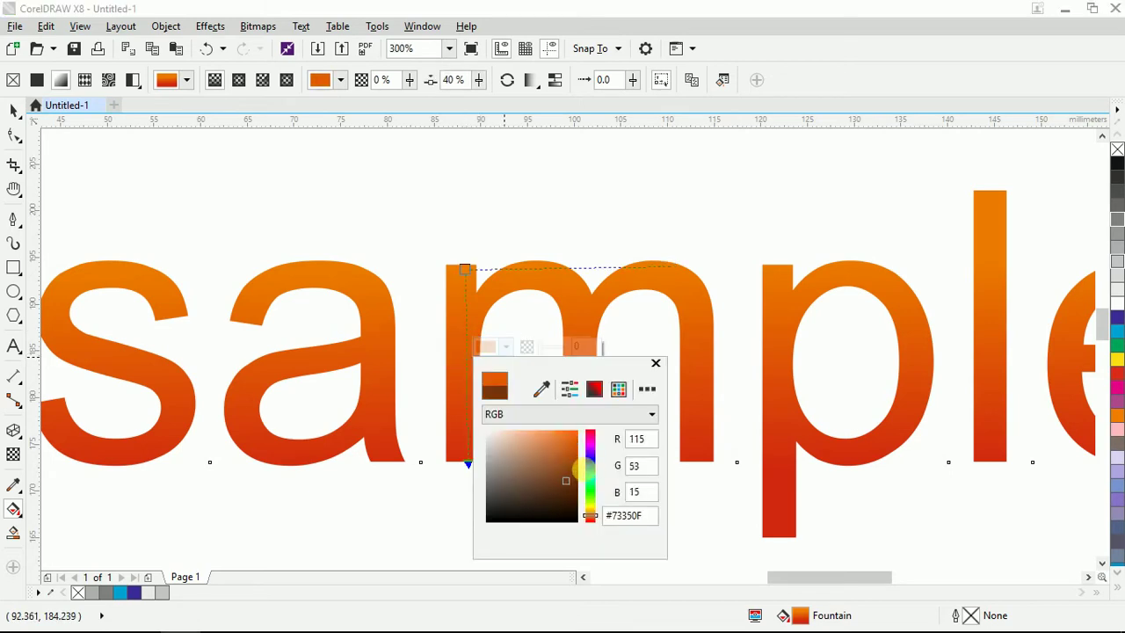
pyautogui.moveTo(592, 474); pyautogui.dragTo(573, 471)
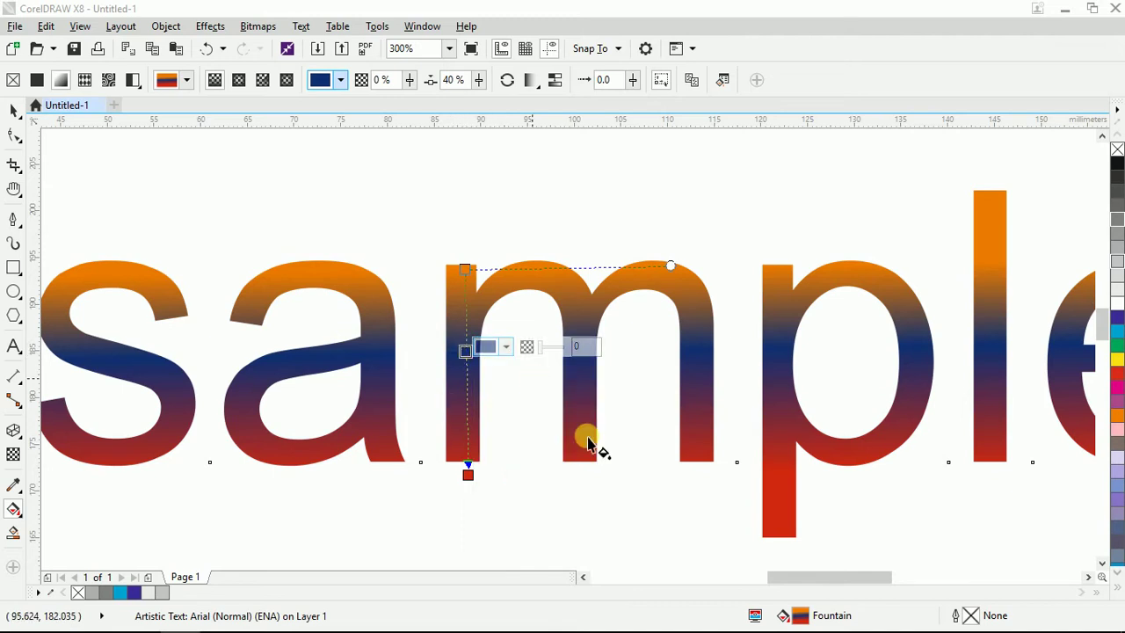
pyautogui.scroll(-2, 382, 306)
pyautogui.scroll(2, 425, 290)
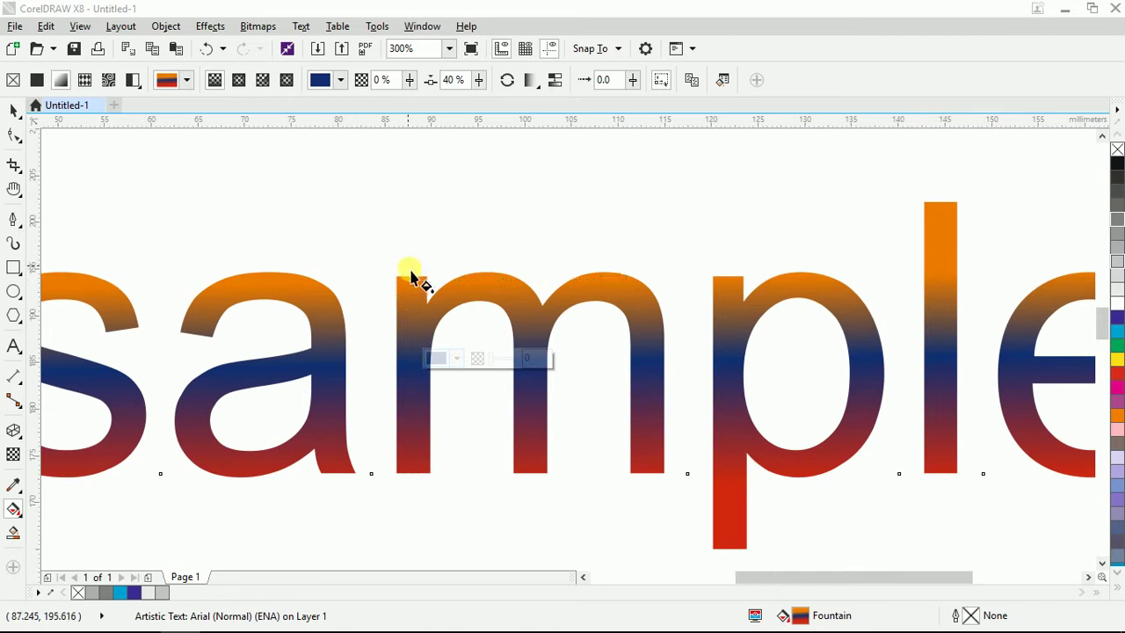
# Fill the text with a vector pattern and shift the pattern's centre down onto the letter m.
pyautogui.scroll(-2, 419, 284)
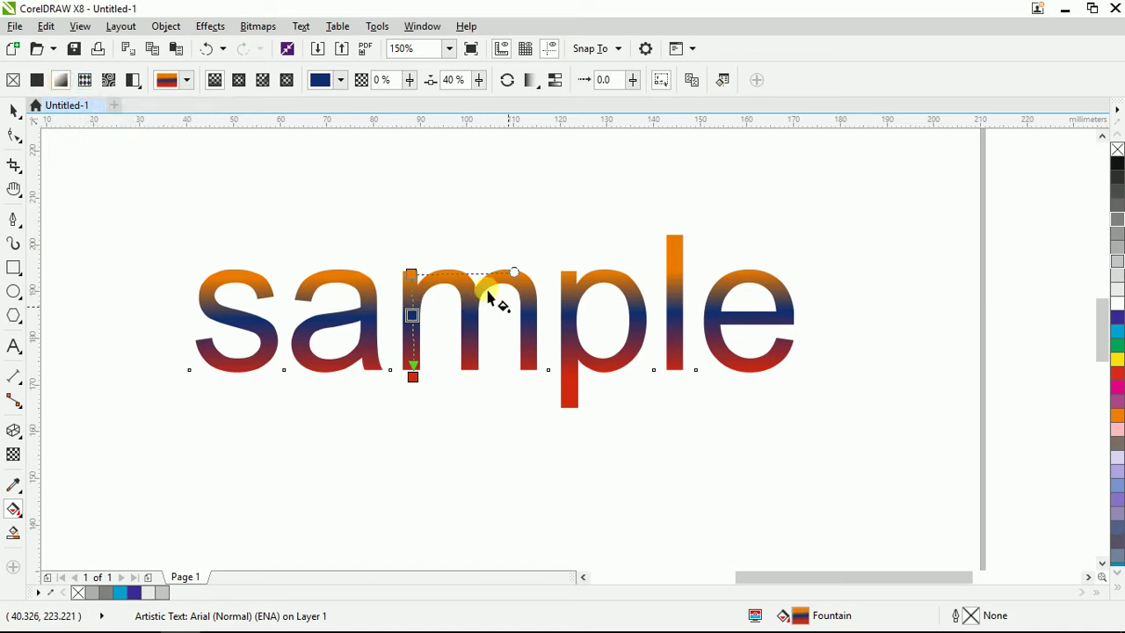
pyautogui.click(86, 81)
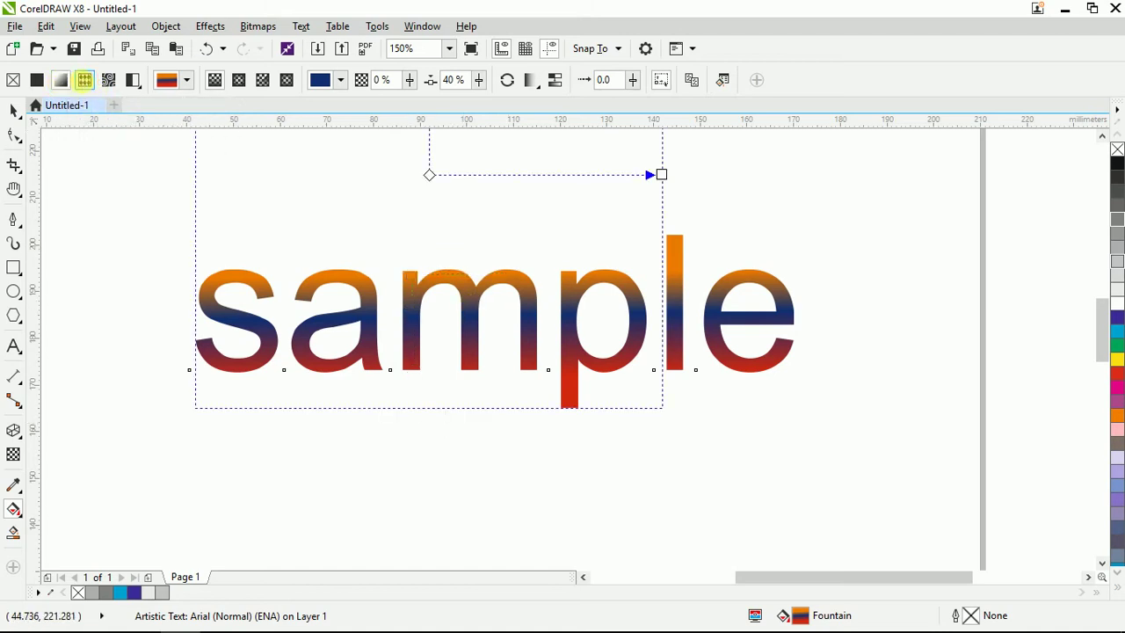
pyautogui.moveTo(435, 186); pyautogui.dragTo(456, 297)
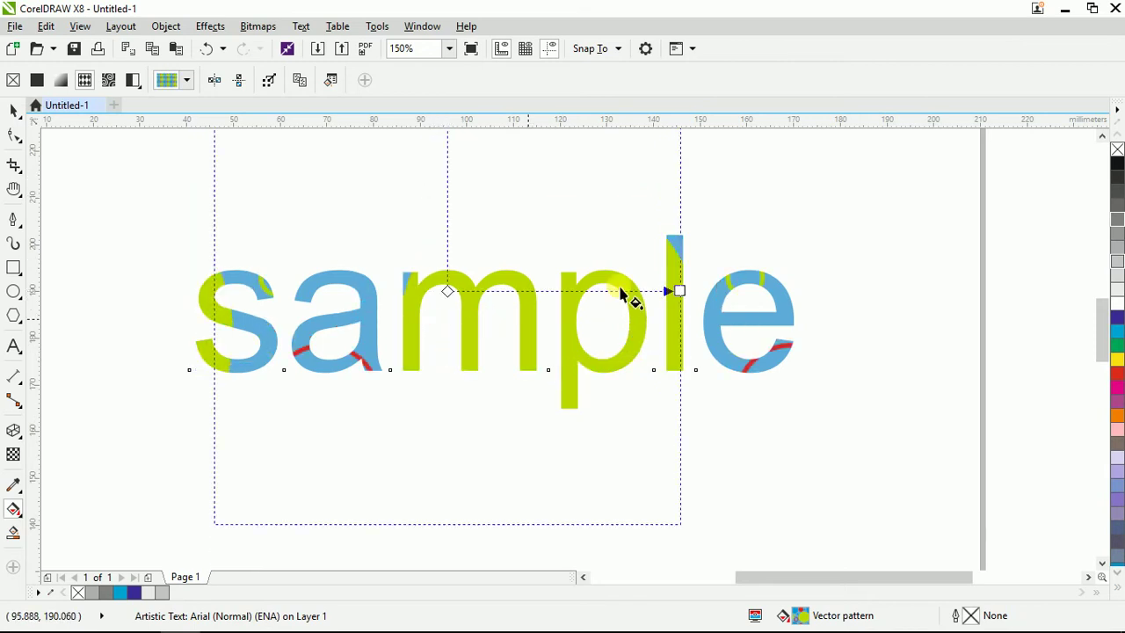
# Replace the text's vector pattern with the grey woven-look bitmap pattern fill.
pyautogui.click(109, 81)
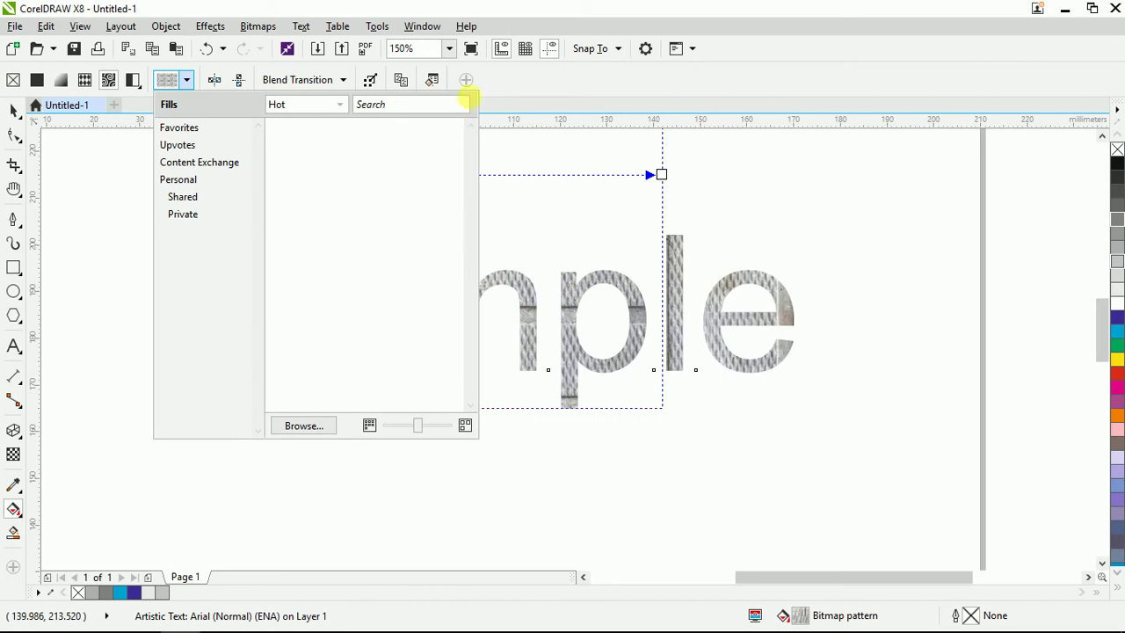
pyautogui.click(578, 215)
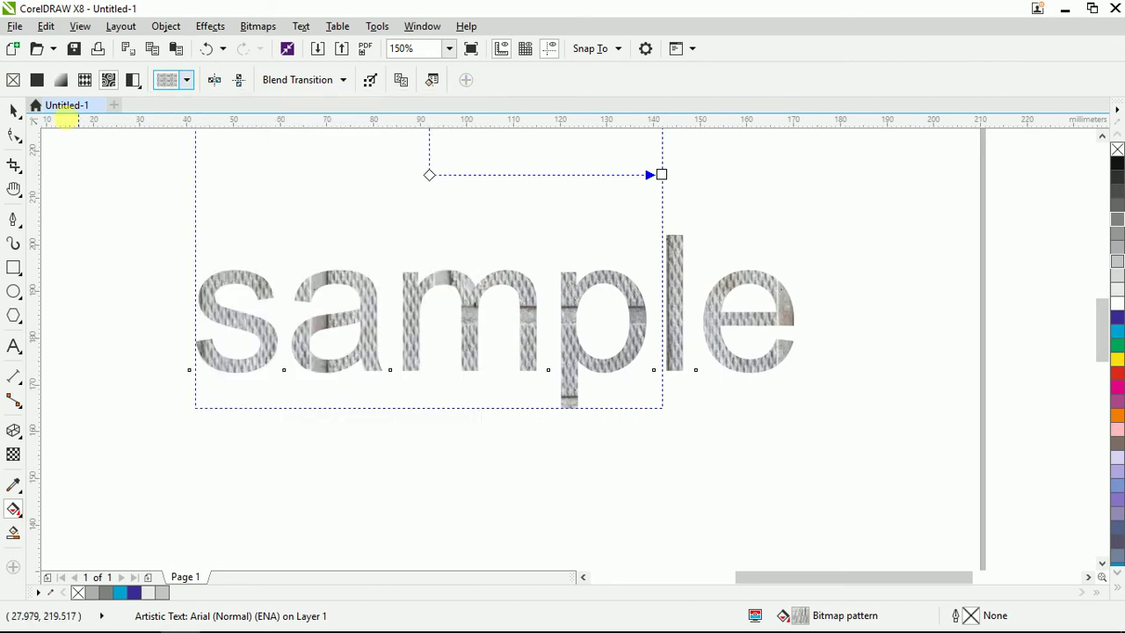
# Change the text to a uniform fill and colour it blue, C100 M100 Y0 K0.
pyautogui.click(37, 80)
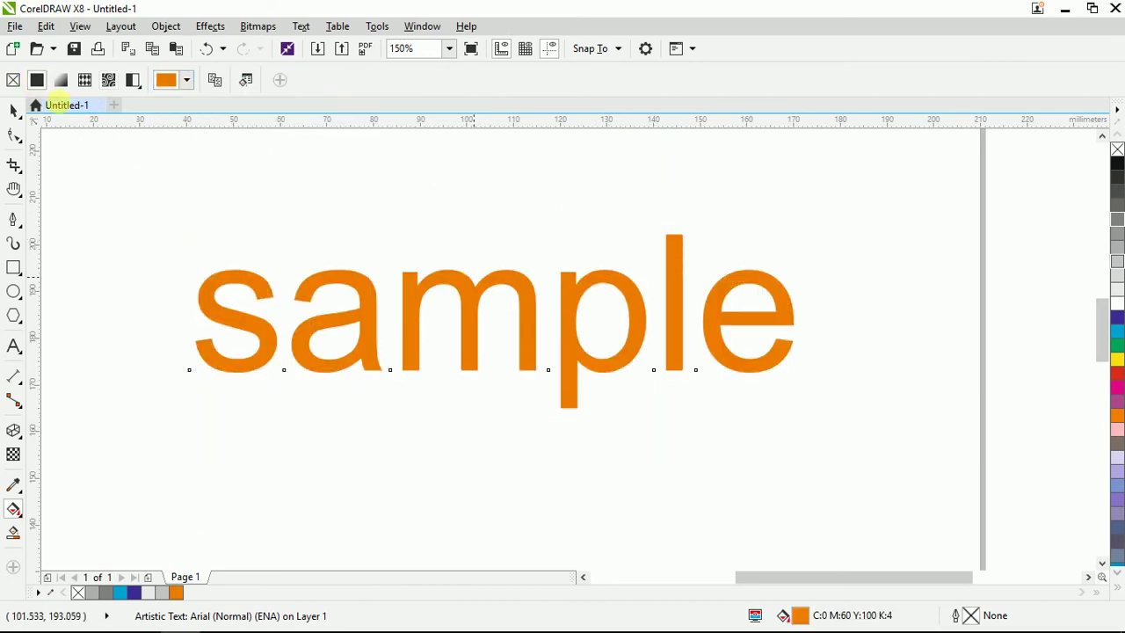
pyautogui.click(1116, 318)
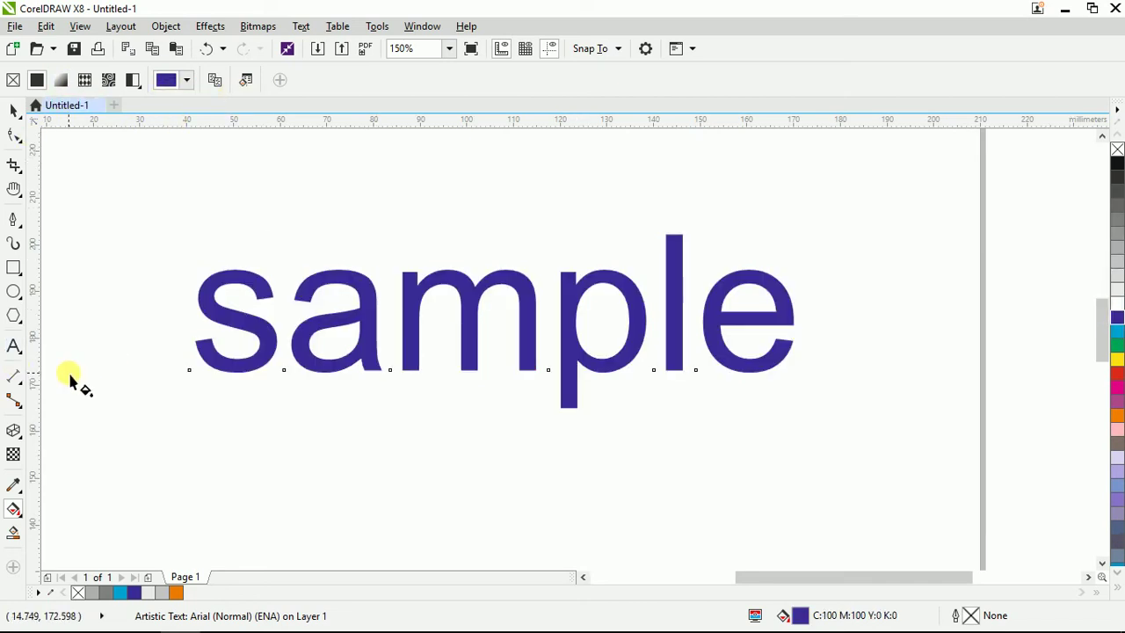
# Apply a vertical fountain fill down the letter a, fading from blue to red with end colour C2 M98 Y100 K11.
pyautogui.moveTo(357, 266); pyautogui.dragTo(360, 363)
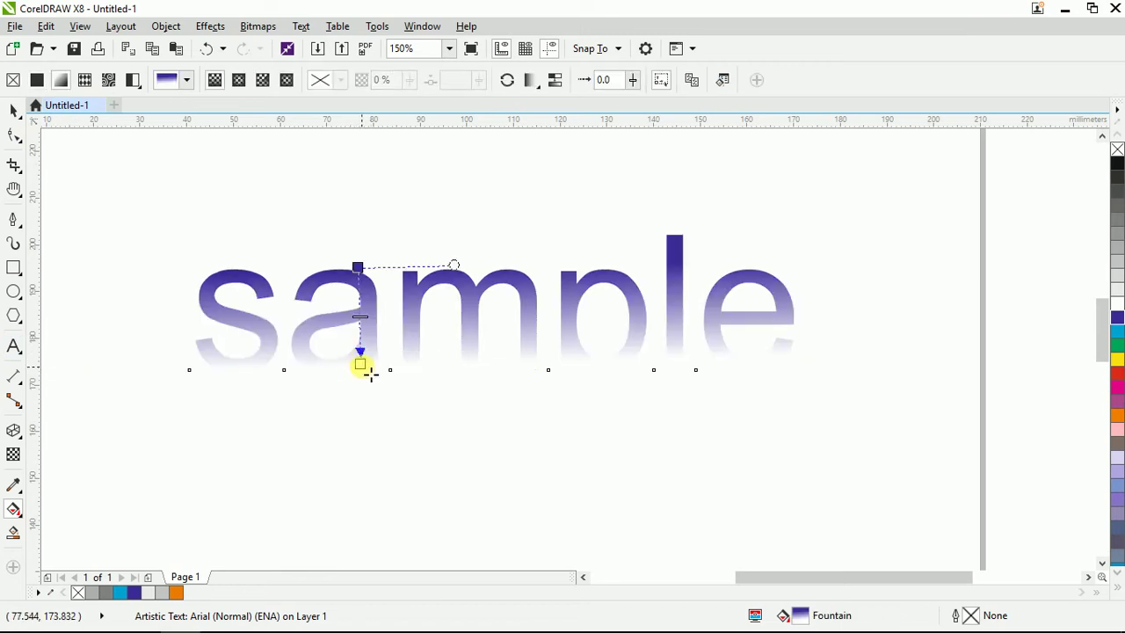
pyautogui.click(401, 359)
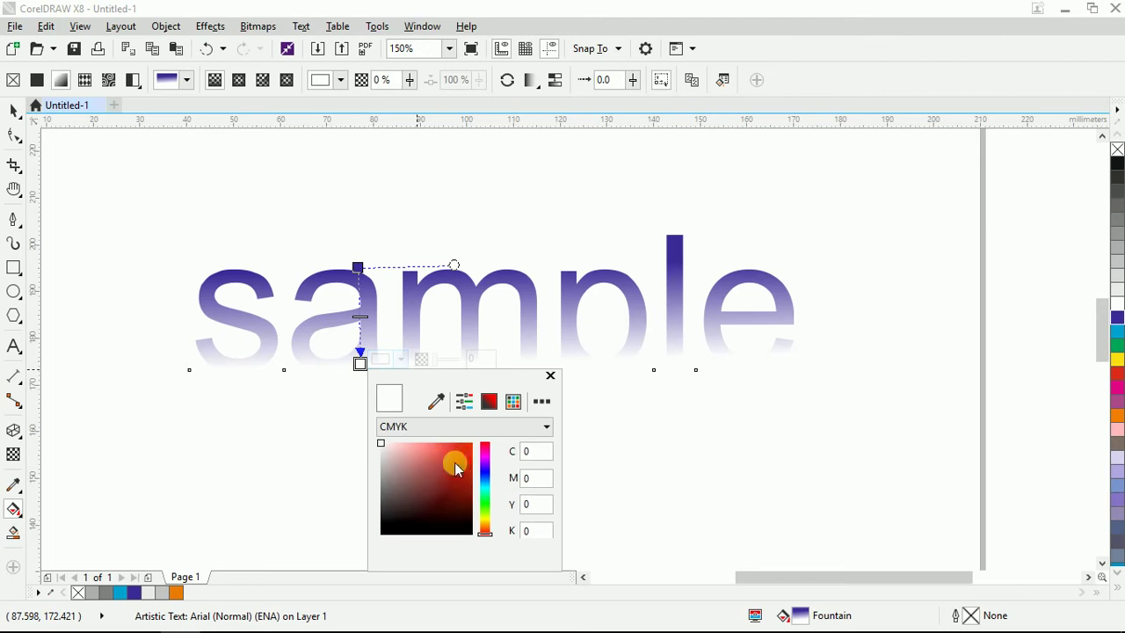
pyautogui.click(464, 464)
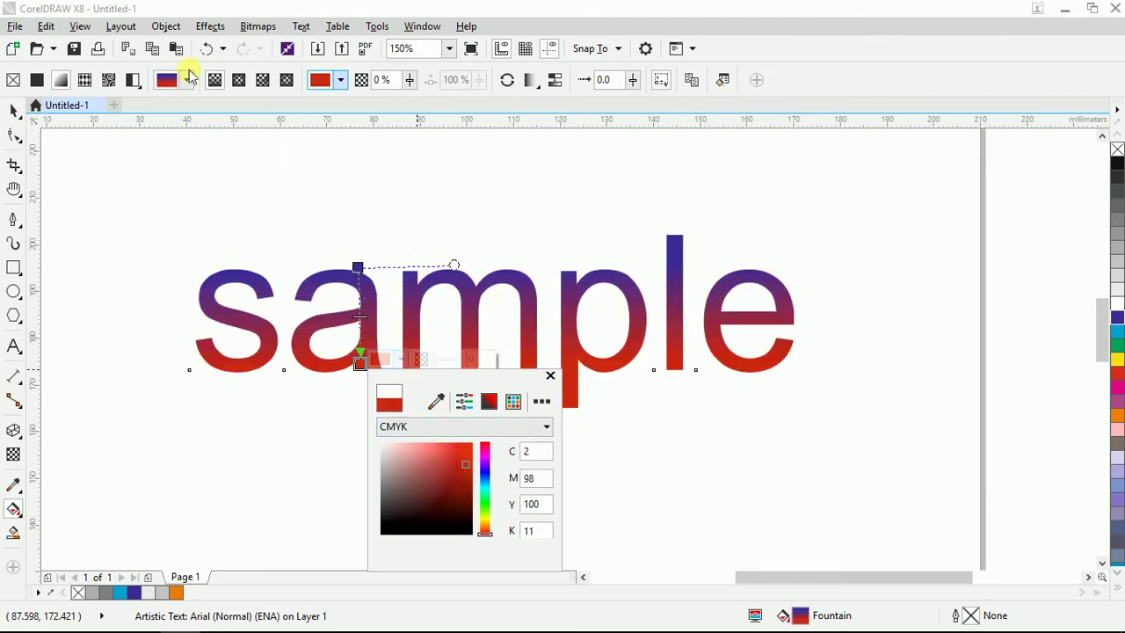
# Apply an elliptical fountain fill to the text, move its centre onto the letter m and enlarge the ellipse across most of the word.
pyautogui.click(215, 79)
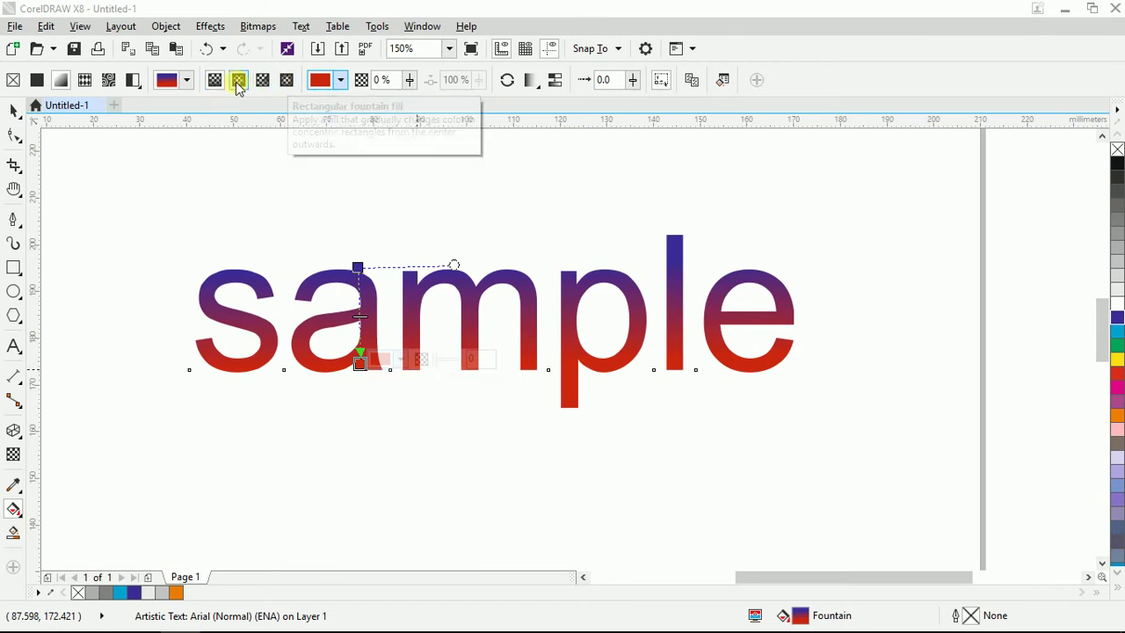
pyautogui.click(238, 80)
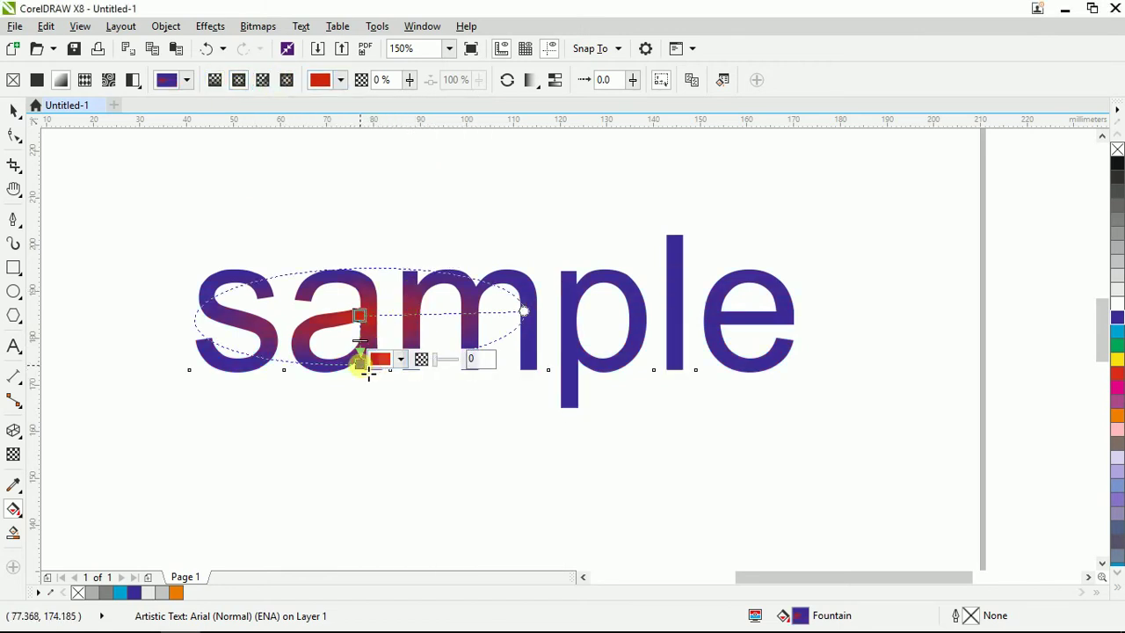
pyautogui.moveTo(362, 364); pyautogui.dragTo(365, 409)
pyautogui.moveTo(389, 325); pyautogui.dragTo(442, 322)
pyautogui.moveTo(364, 430); pyautogui.dragTo(457, 423)
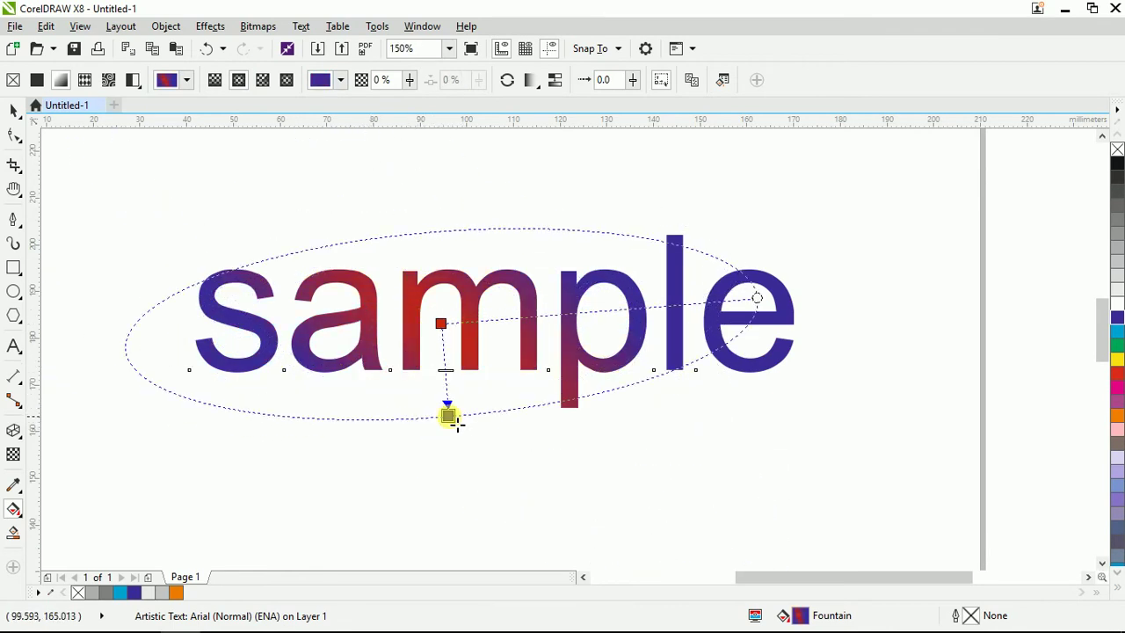
# Switch the text to a conical fountain fill and rotate its direction handle to point downwards below the letter m.
pyautogui.click(263, 81)
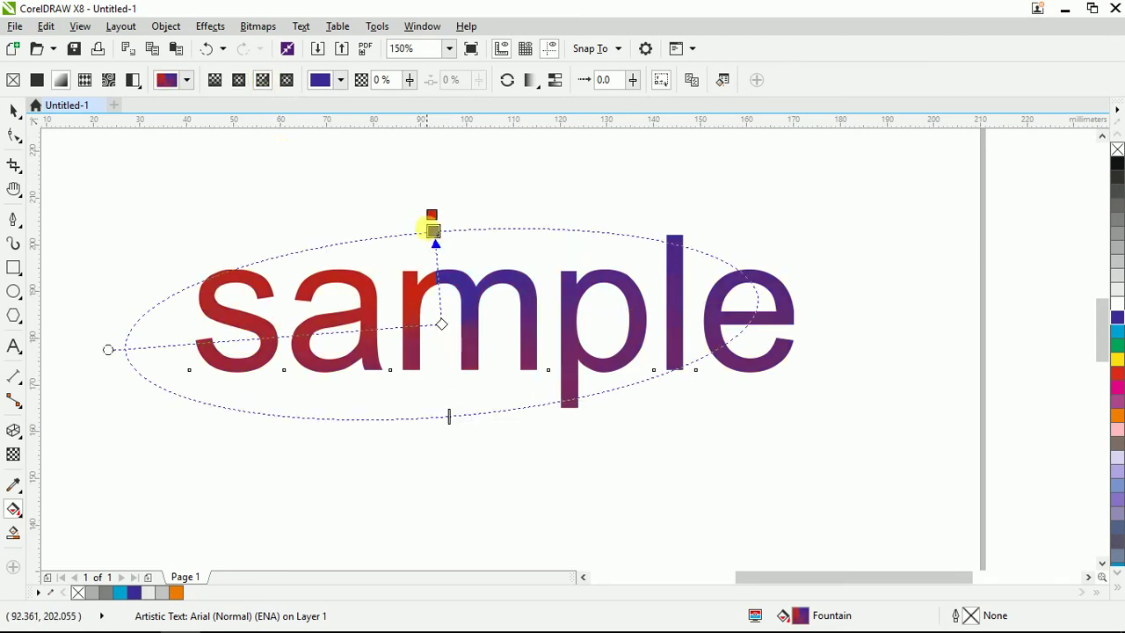
pyautogui.moveTo(433, 232); pyautogui.dragTo(440, 395)
pyautogui.click(448, 401)
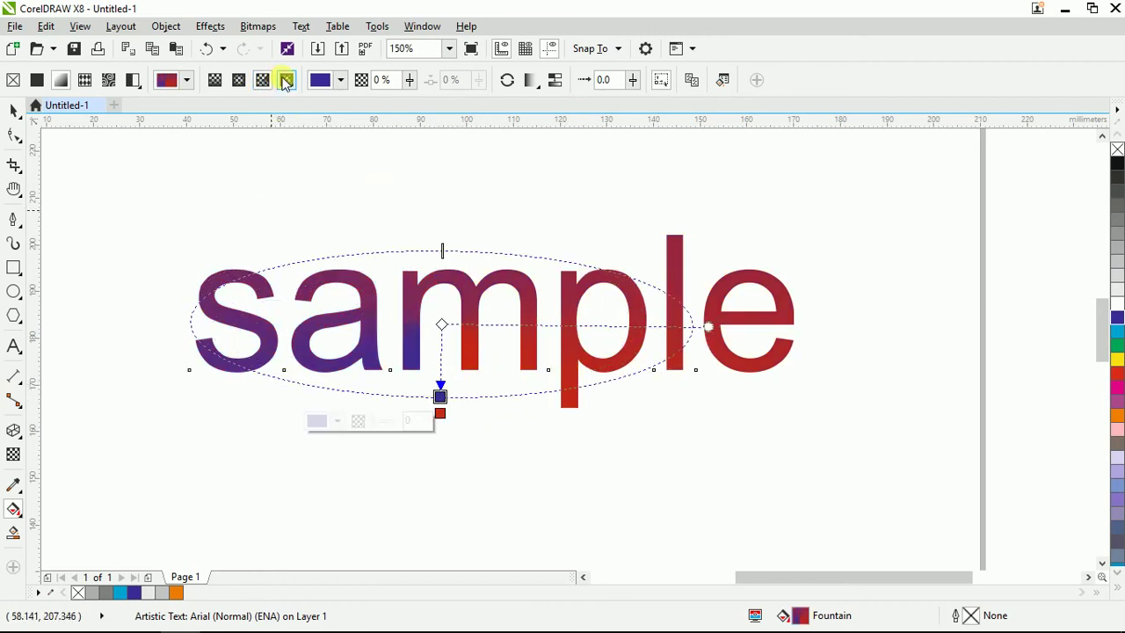
# Switch the text to a rectangular fountain fill, then tilt, enlarge and skew it so its outline surrounds the whole word.
pyautogui.click(286, 80)
pyautogui.moveTo(464, 327)
pyautogui.mouseDown()
pyautogui.moveTo(534, 326)
pyautogui.moveTo(470, 330)
pyautogui.mouseUp()
pyautogui.moveTo(441, 251); pyautogui.dragTo(427, 206)
pyautogui.press('F3')
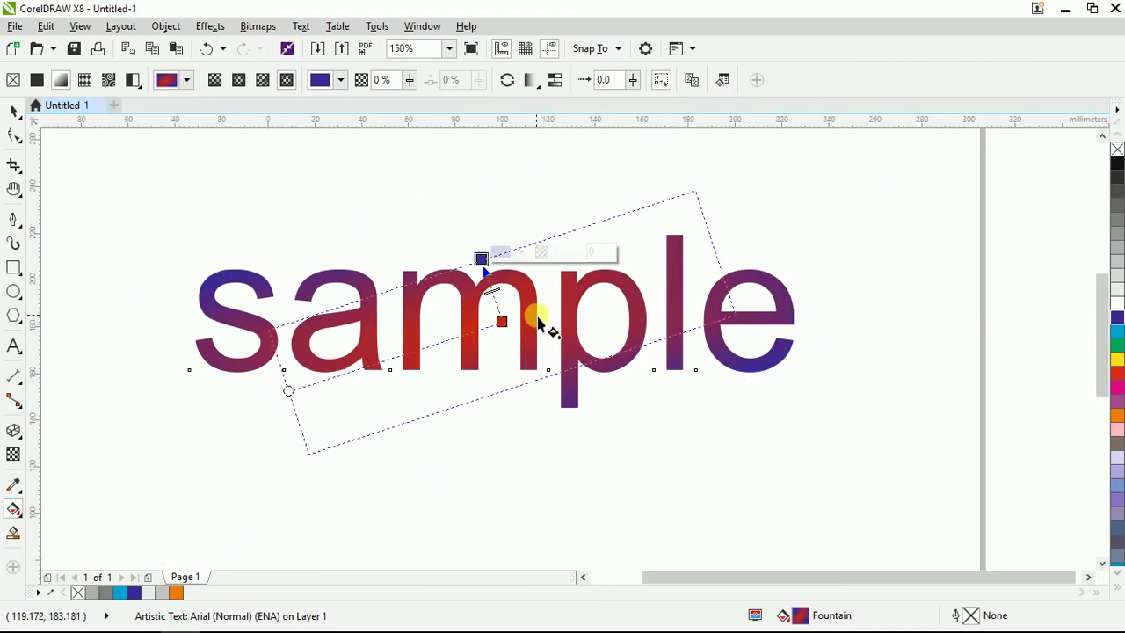
pyautogui.moveTo(288, 390); pyautogui.dragTo(329, 333)
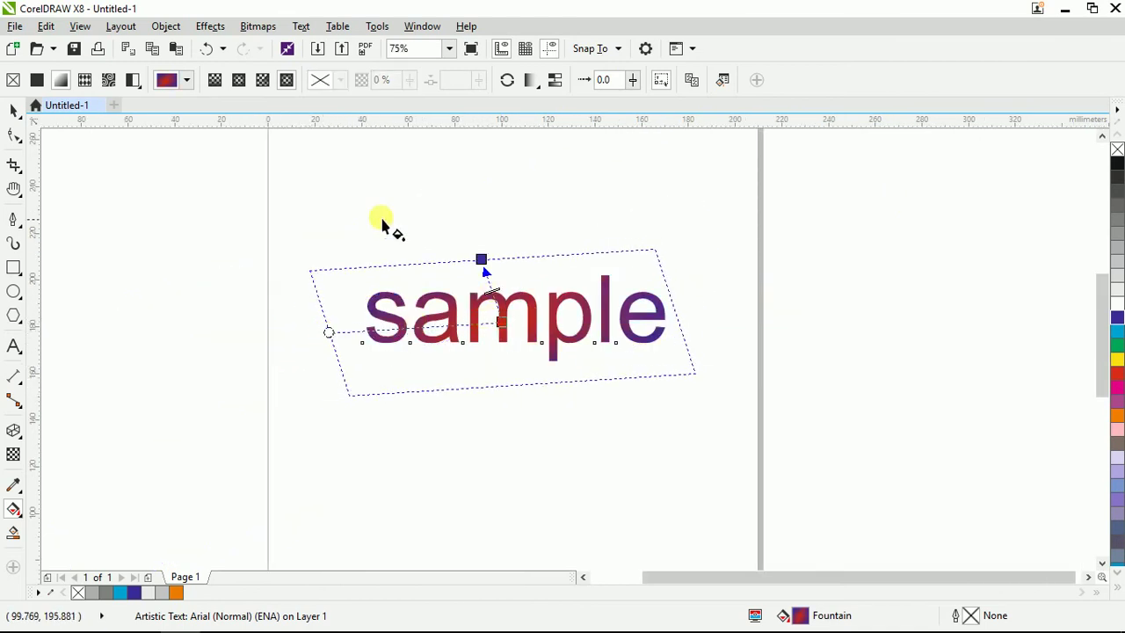
# Reverse the rectangular fountain fill to put blue at the centre and red outside, and smooth its colour transition.
pyautogui.click(508, 81)
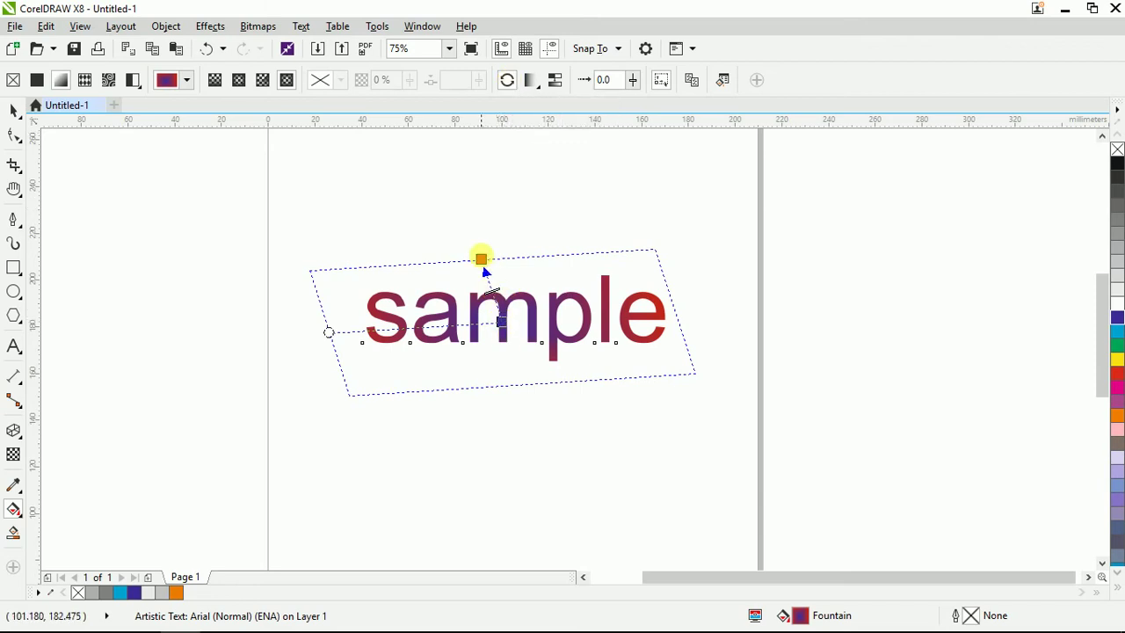
pyautogui.scroll(3, 483, 261)
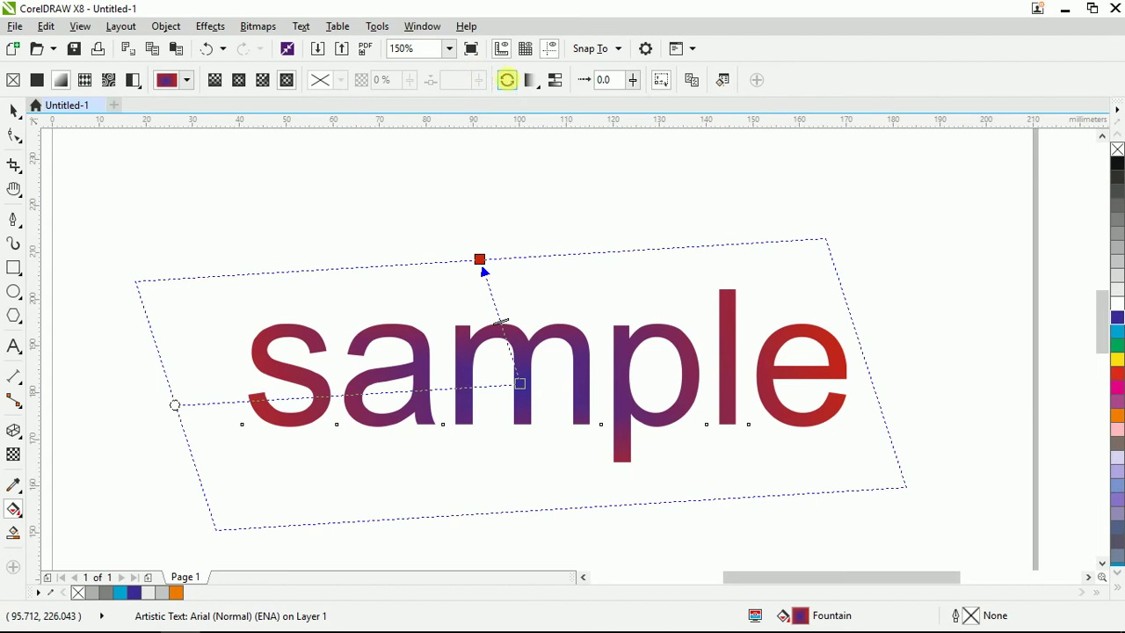
pyautogui.click(507, 79)
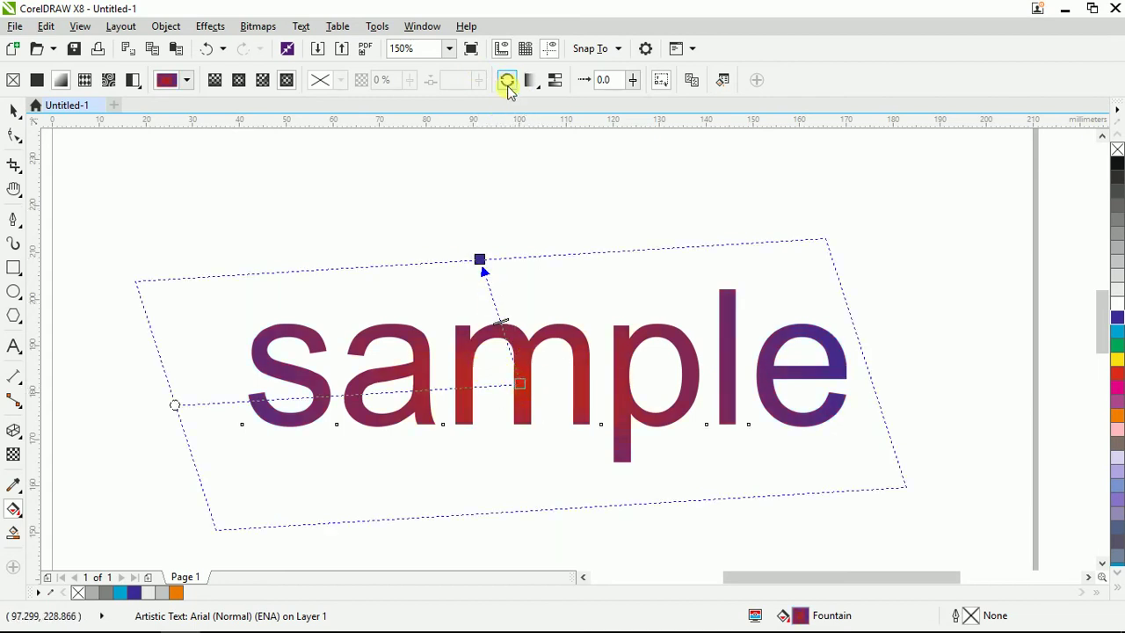
pyautogui.click(555, 81)
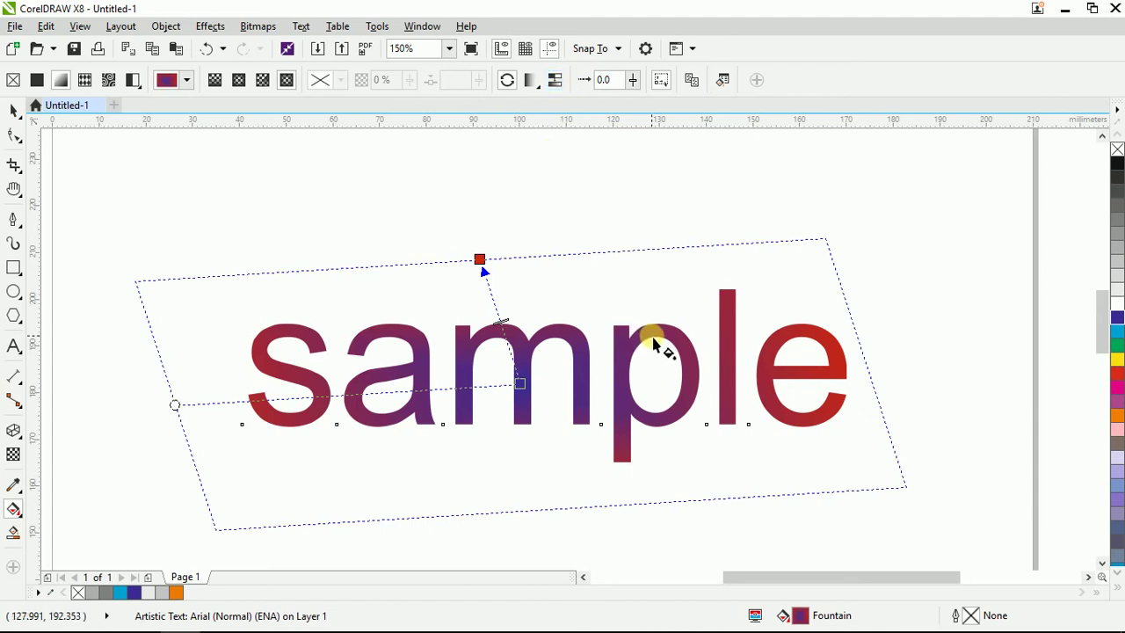
# Delete the text and draw a rectangle about 68 by 50 mm in its place.
pyautogui.click(14, 112)
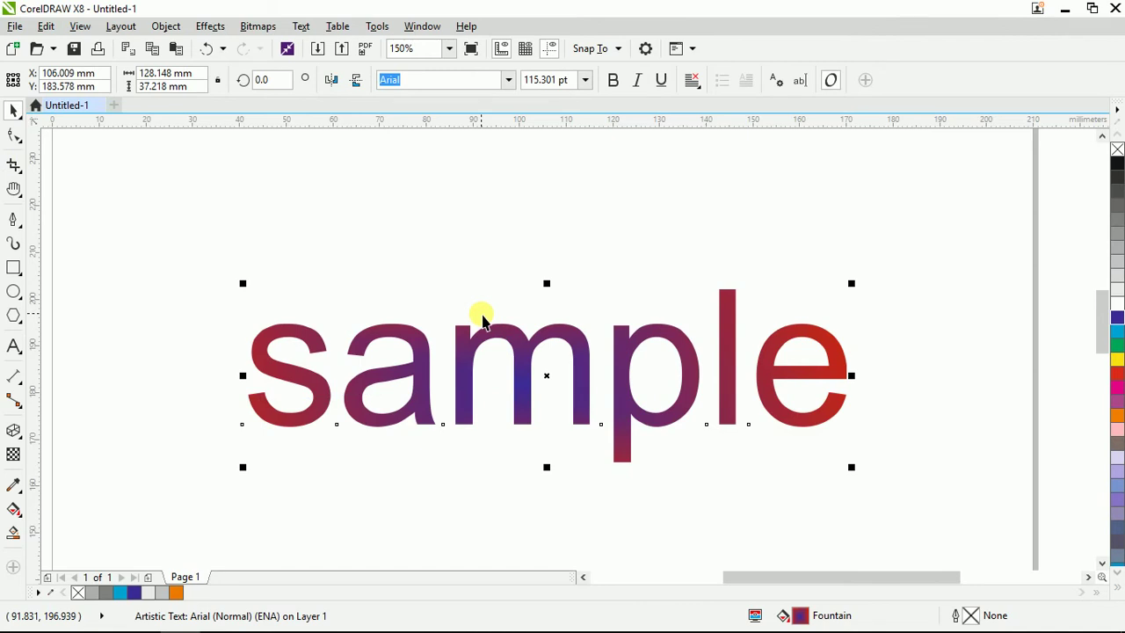
pyautogui.press('Delete')
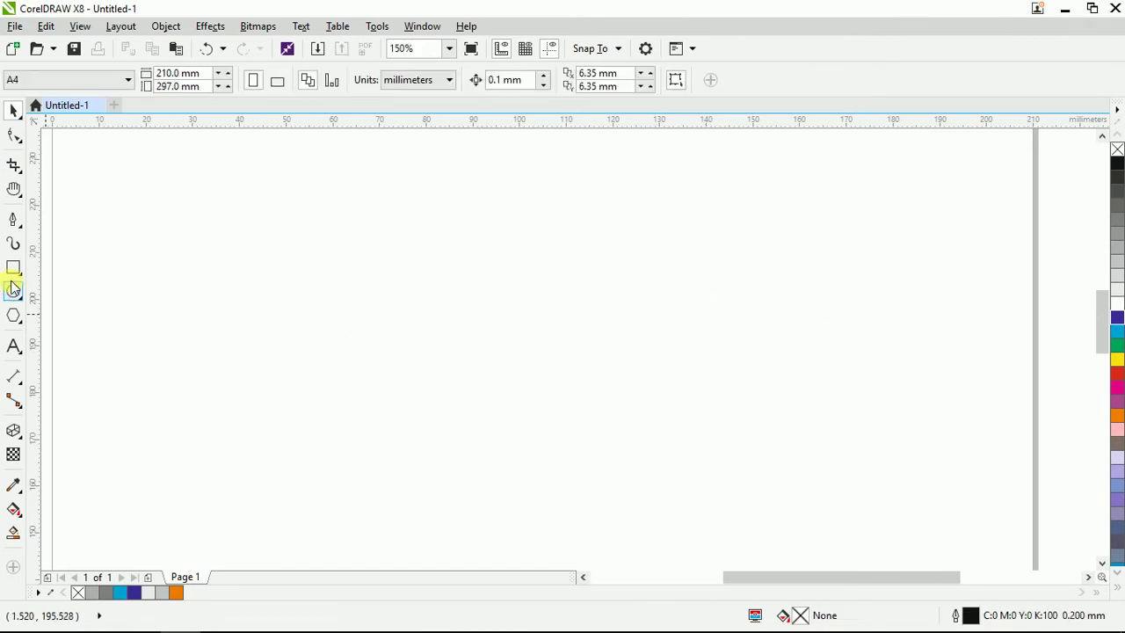
pyautogui.click(13, 269)
pyautogui.moveTo(307, 226); pyautogui.dragTo(625, 462)
pyautogui.press('space')
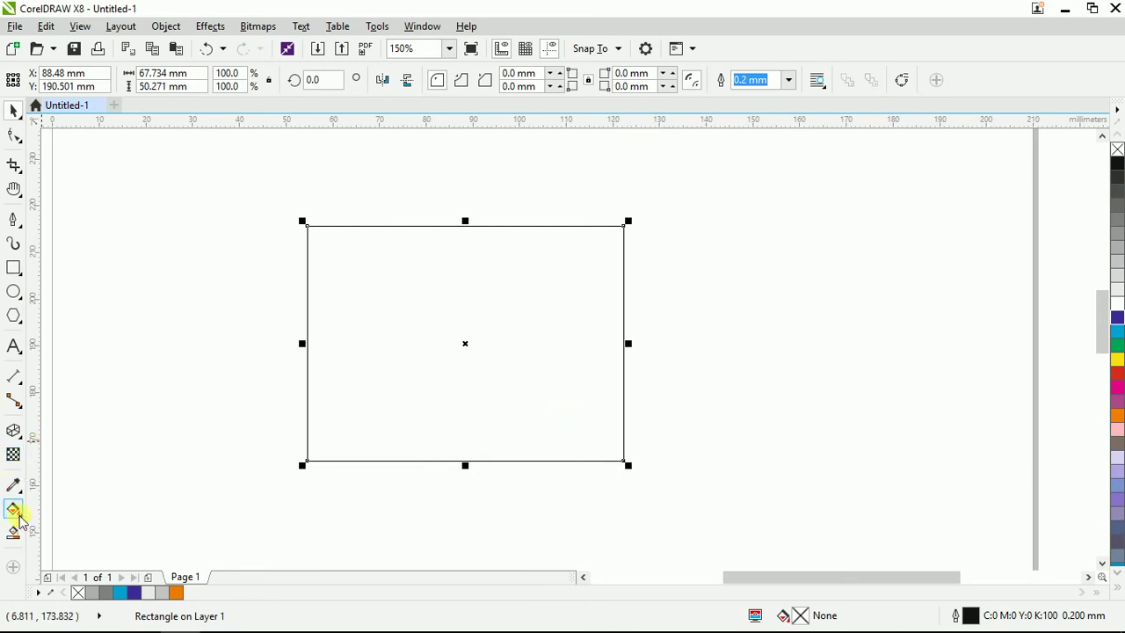
# Apply a vertical fountain fill down the rectangle and set its lower end colour to red, C4 M98 Y100 K17.
pyautogui.click(13, 509)
pyautogui.moveTo(426, 253); pyautogui.dragTo(442, 472)
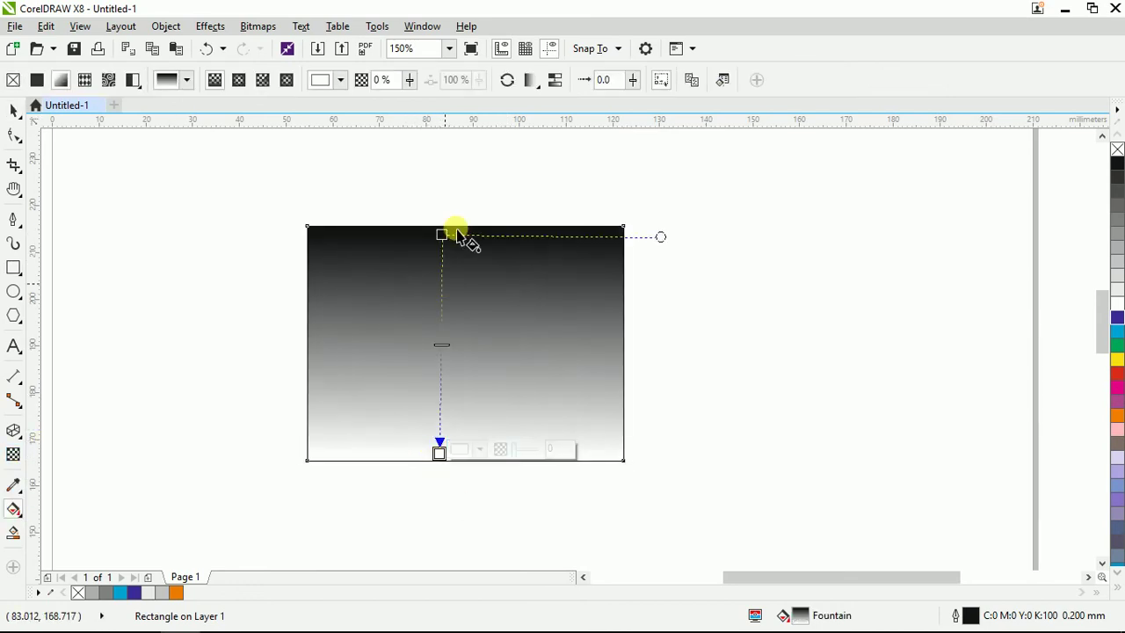
pyautogui.click(440, 239)
pyautogui.click(441, 453)
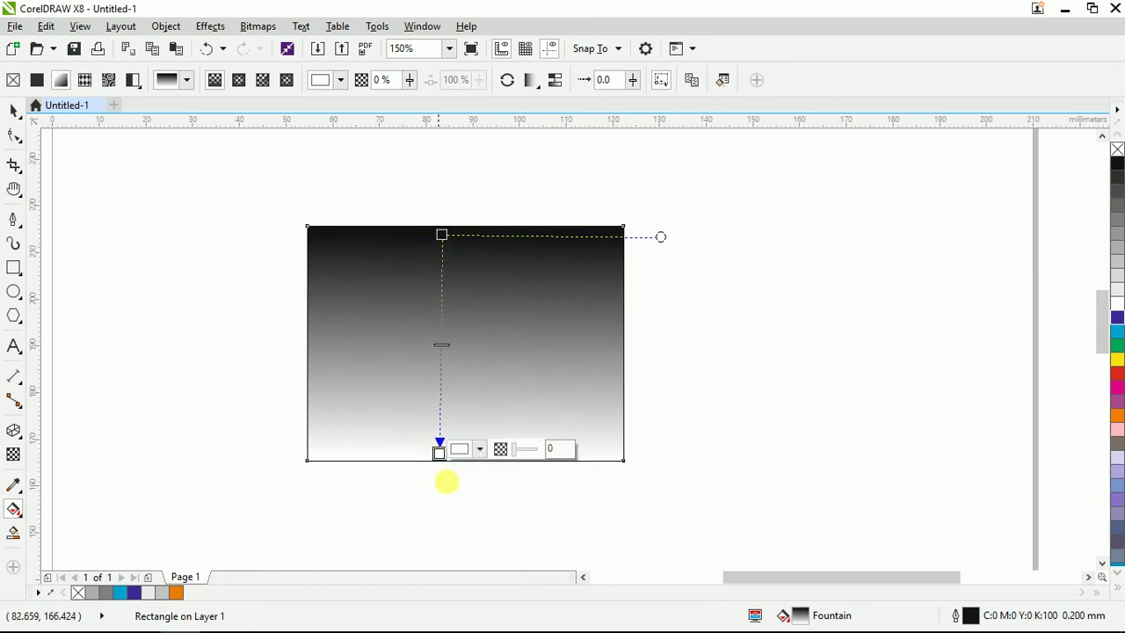
pyautogui.click(483, 449)
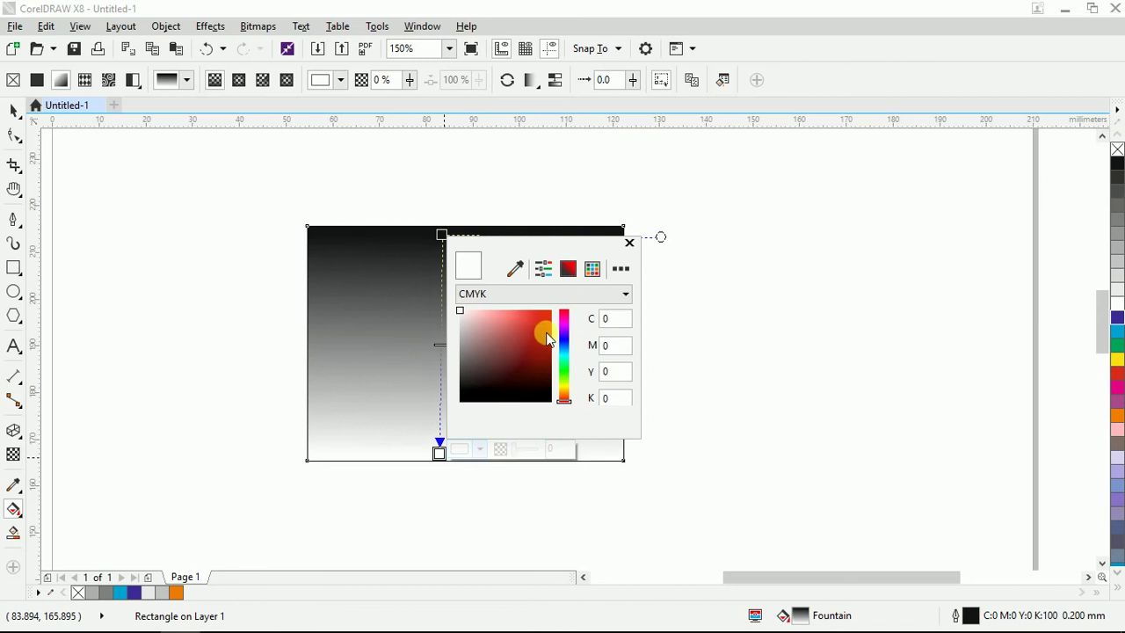
pyautogui.click(543, 334)
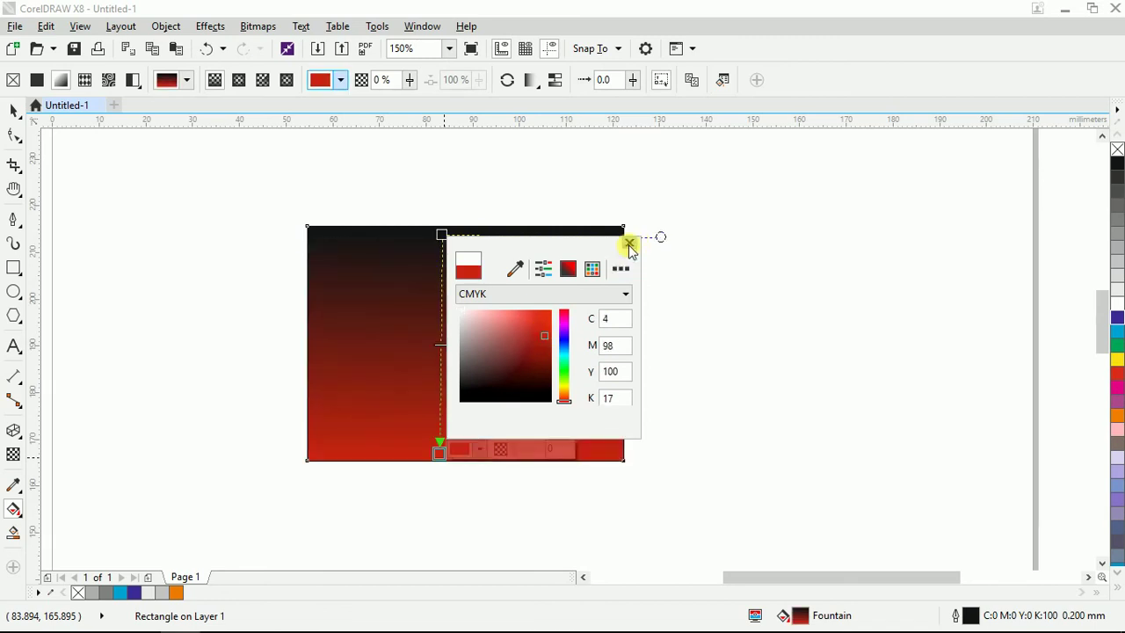
pyautogui.click(629, 246)
# Set the upper start colour of the rectangle's fountain fill to purple, C89 M100 Y0 K0.
pyautogui.click(442, 234)
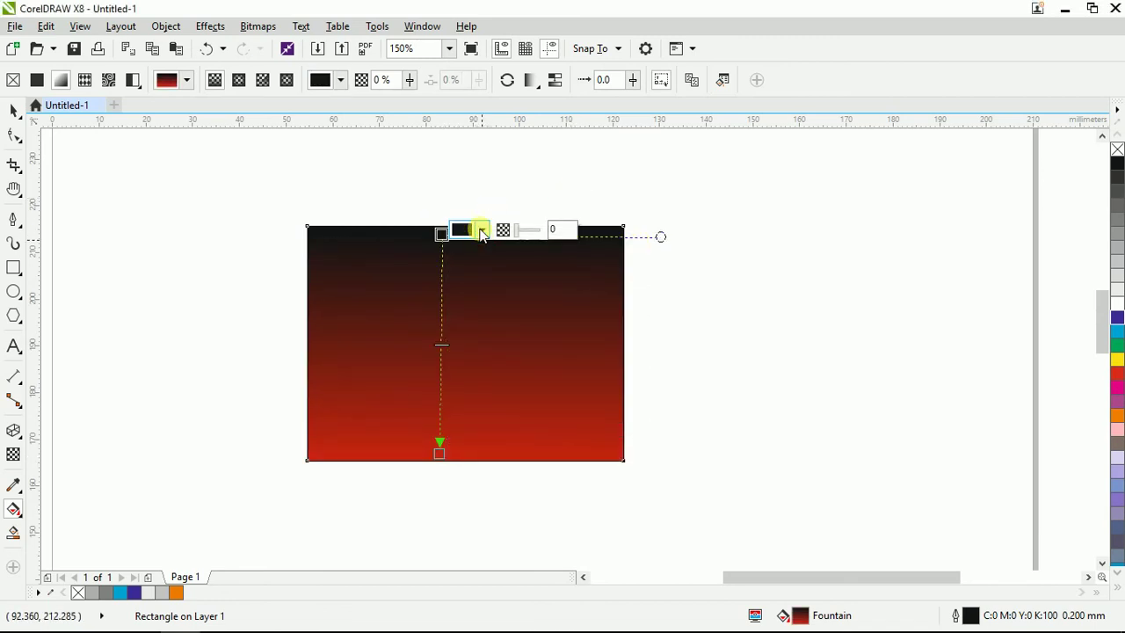
pyautogui.click(481, 233)
pyautogui.click(549, 330)
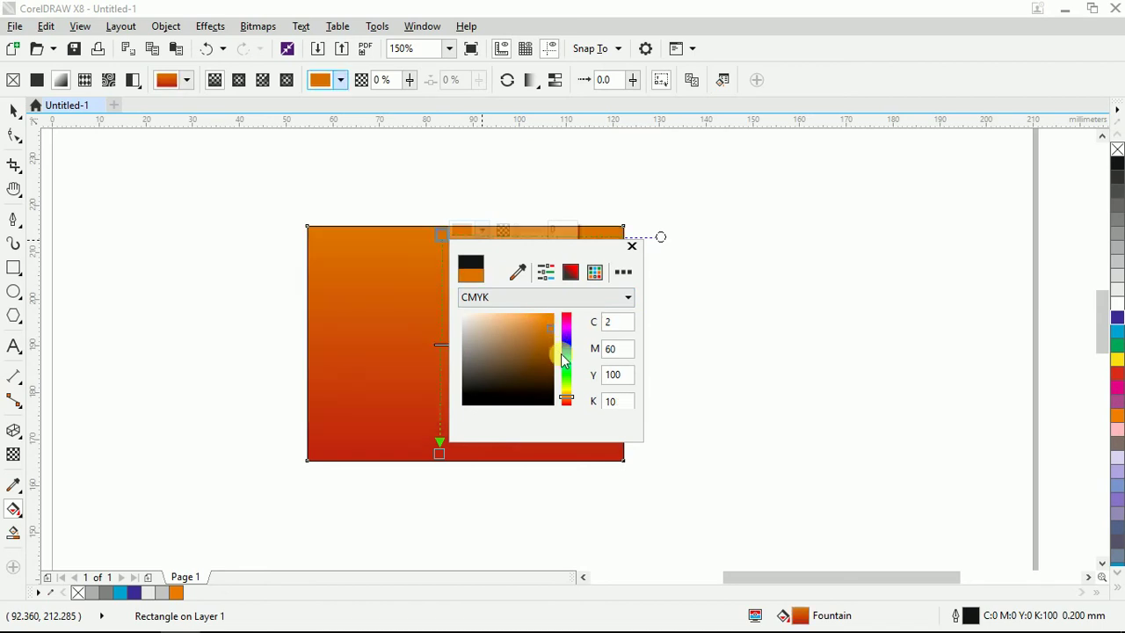
pyautogui.click(566, 338)
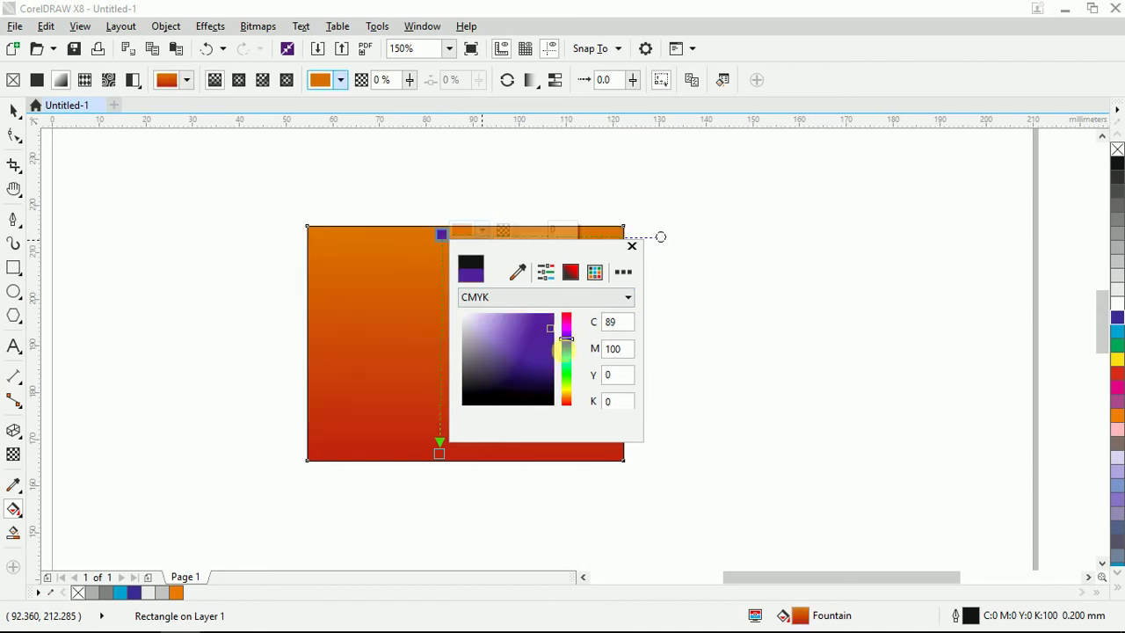
# Add an intermediate colour node at 37% along the rectangle's fountain fill and make it white.
pyautogui.click(439, 317)
pyautogui.doubleClick(441, 316)
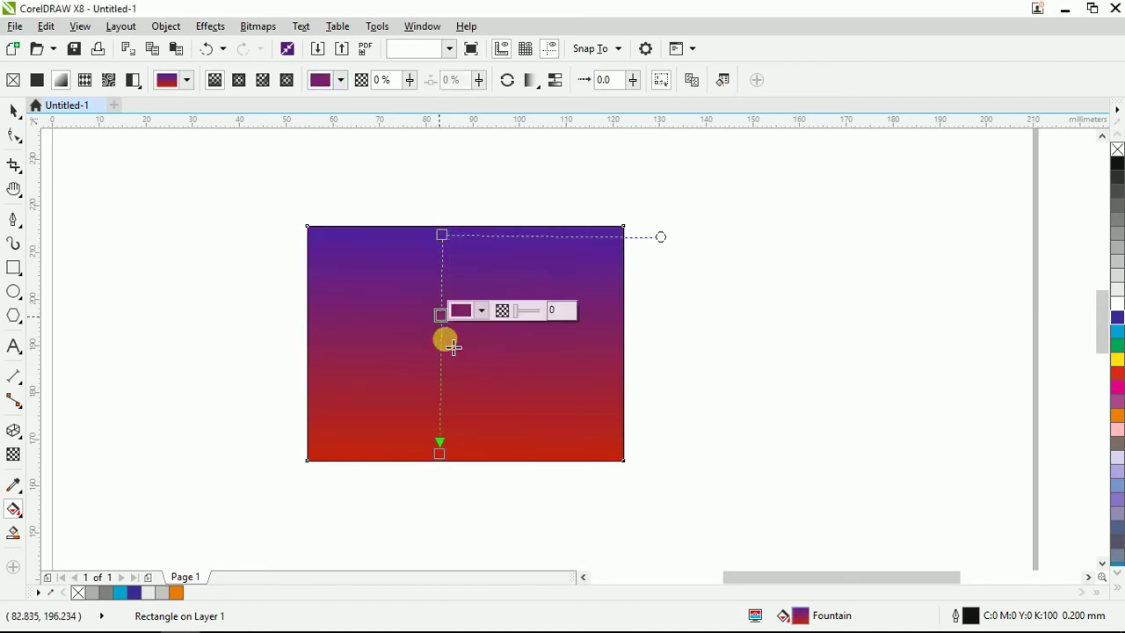
pyautogui.click(481, 310)
pyautogui.moveTo(492, 413); pyautogui.dragTo(461, 394)
pyautogui.click(767, 305)
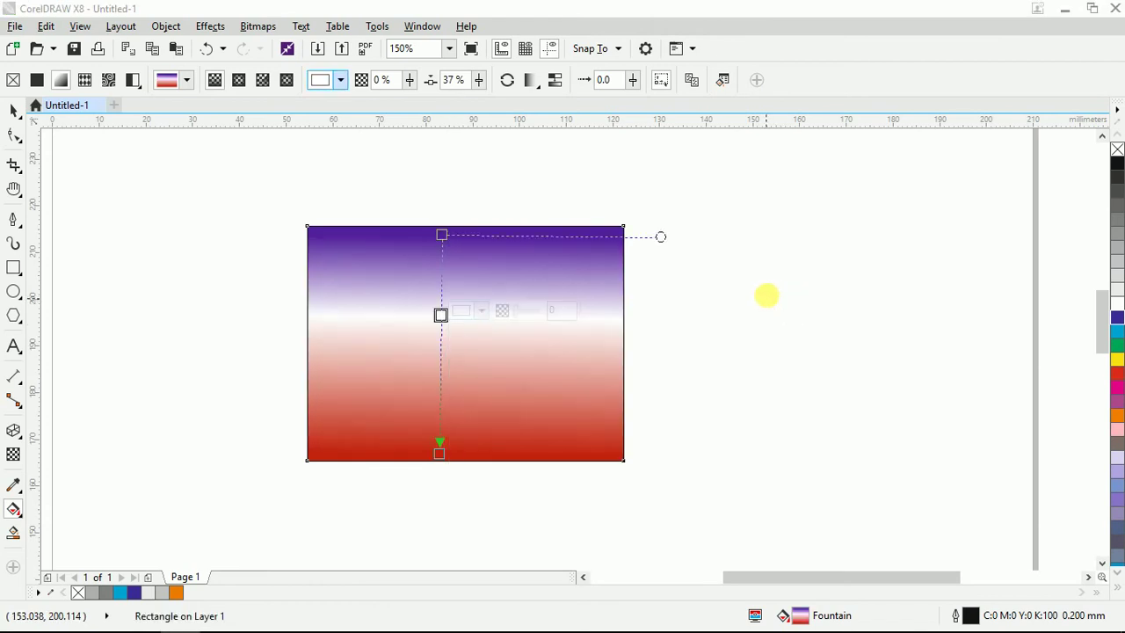
# Select the purple, white and red filled rectangle and delete it from the page.
pyautogui.click(13, 110)
pyautogui.click(265, 289)
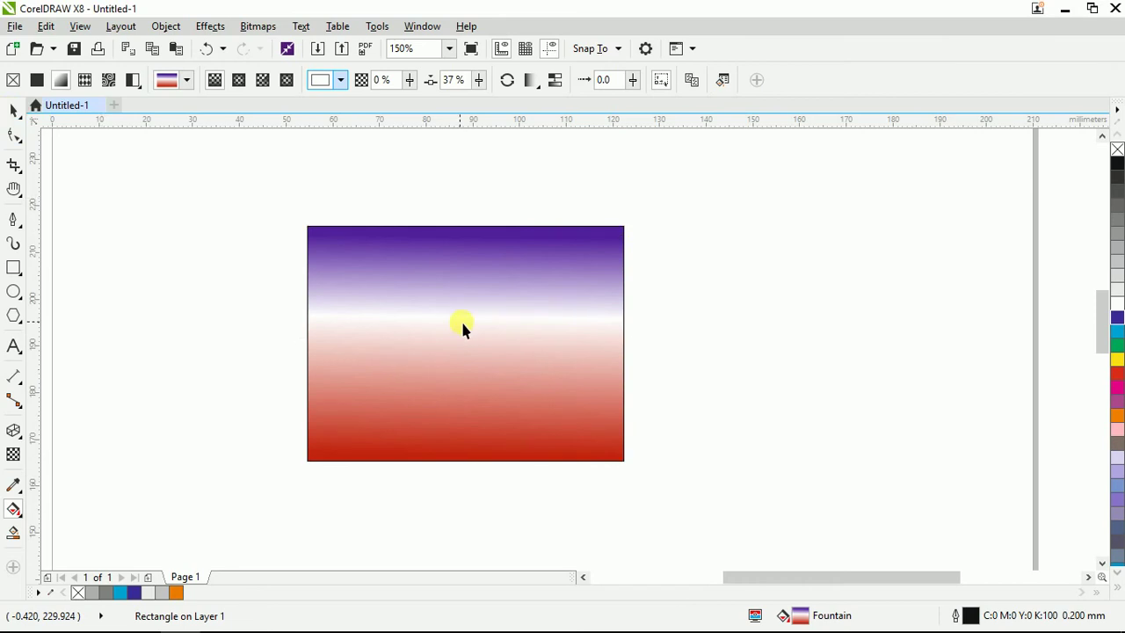
pyautogui.press('space')
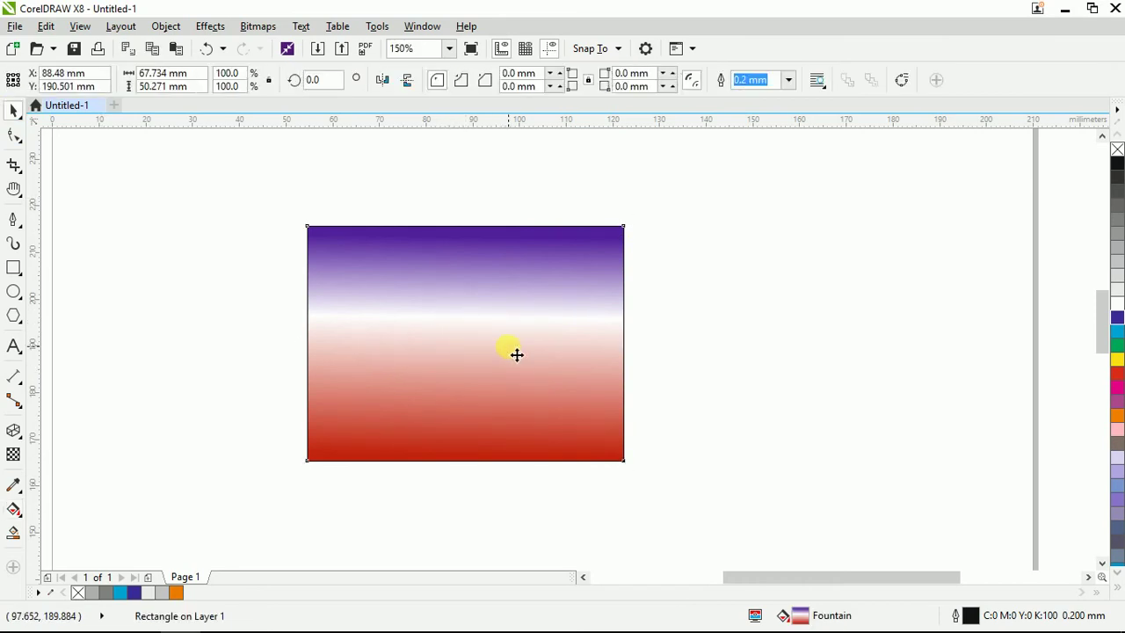
pyautogui.click(516, 355)
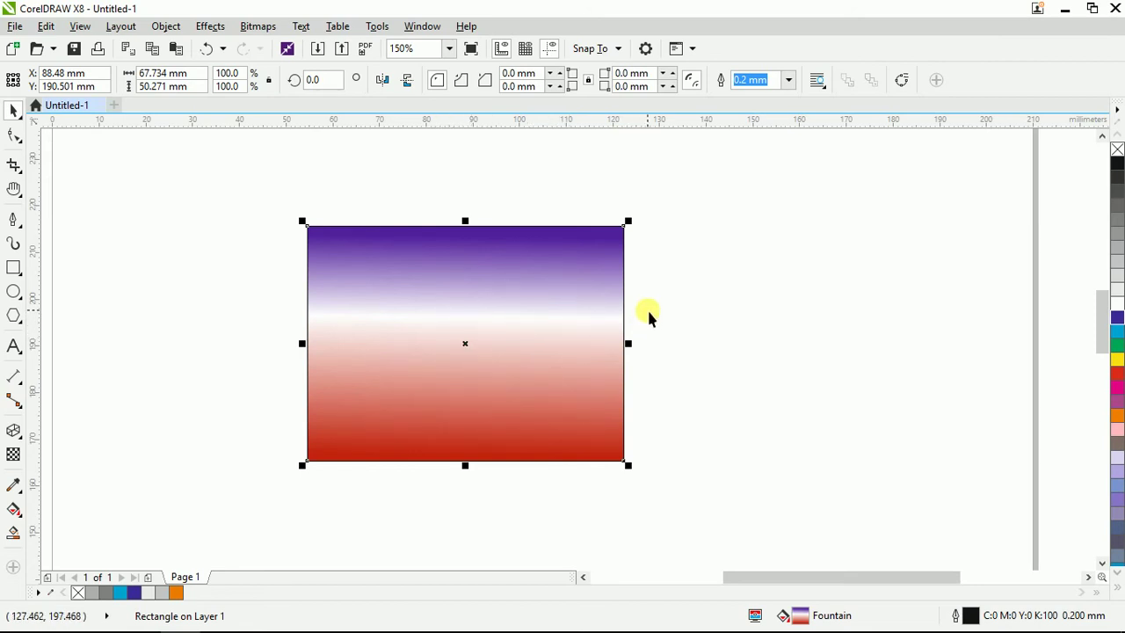
pyautogui.scroll(-2, 432, 289)
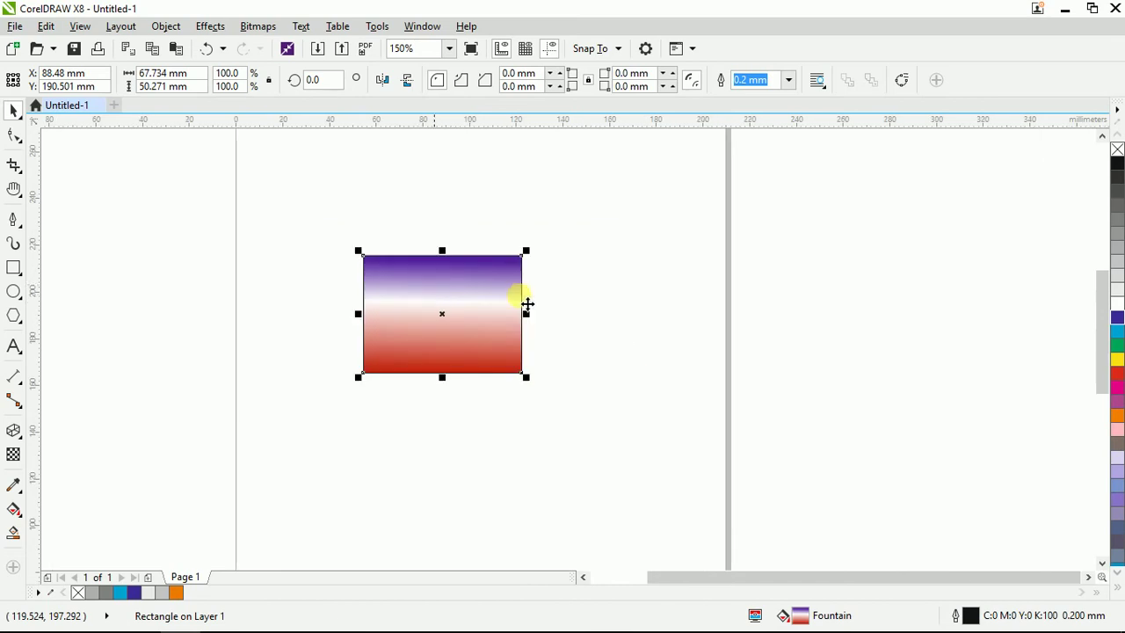
pyautogui.click(427, 293)
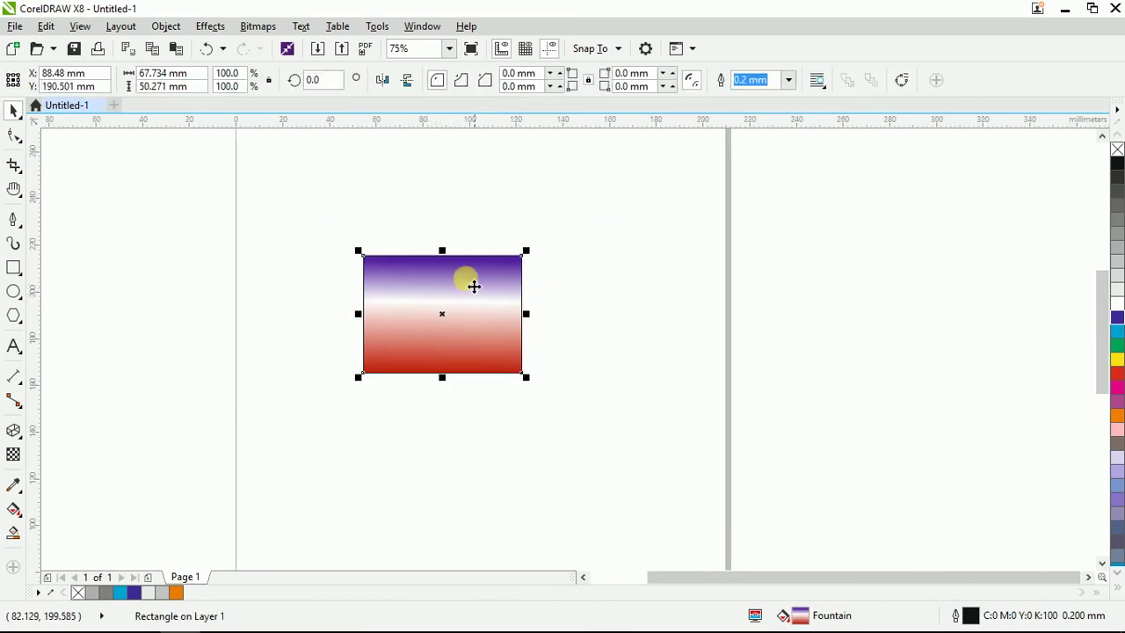
pyautogui.press('Delete')
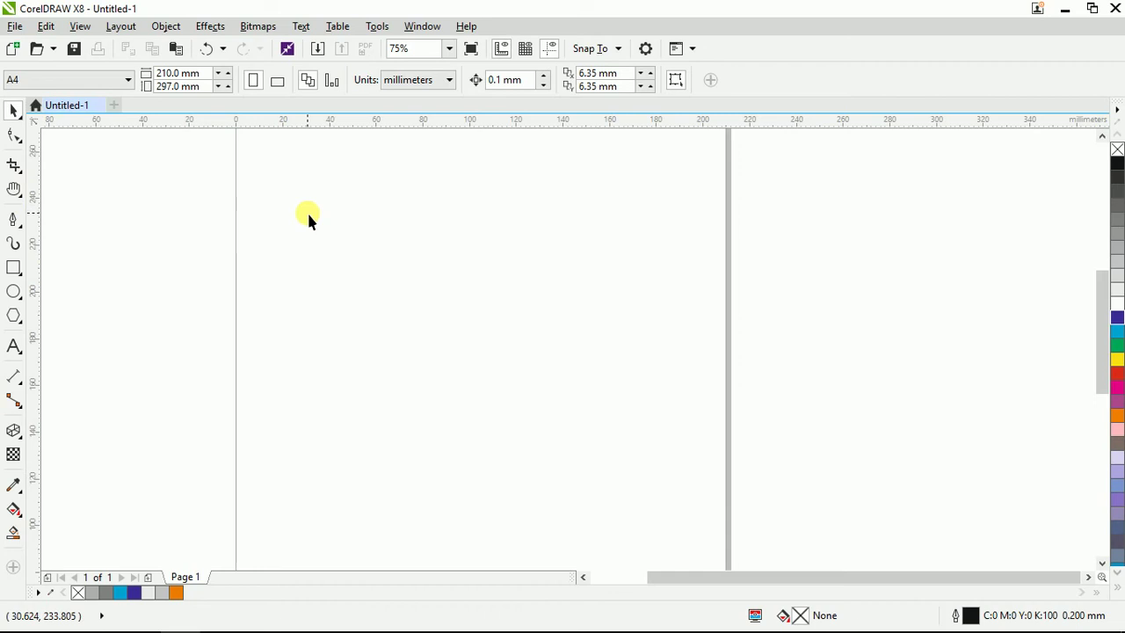
# Draw a wide, low rectangle about 185 by 23 mm across the page.
pyautogui.click(13, 268)
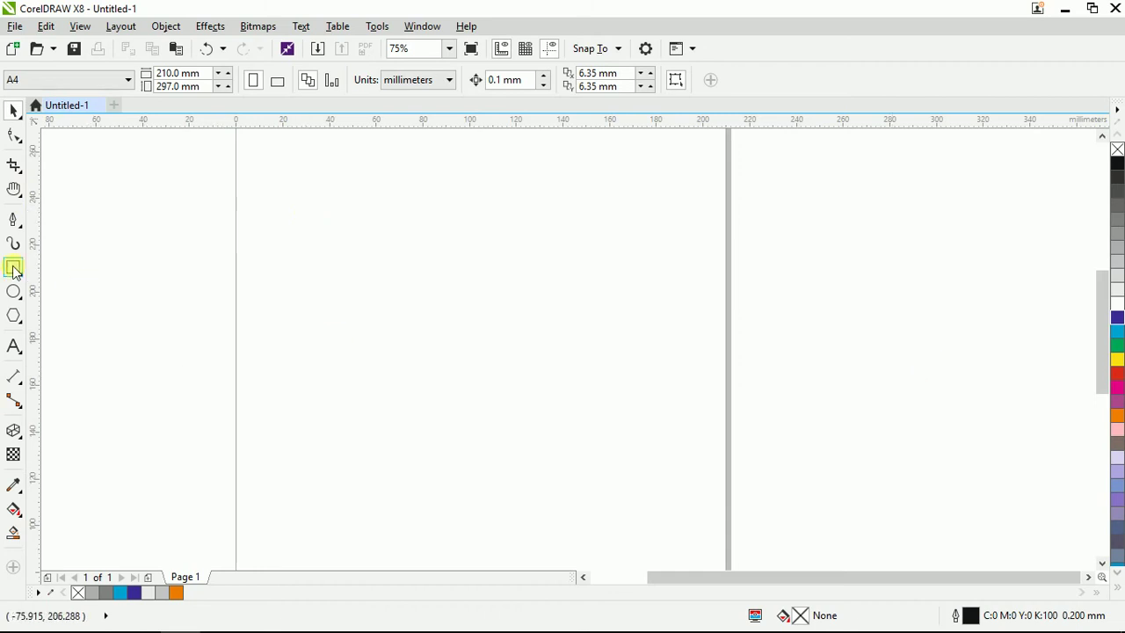
pyautogui.moveTo(253, 377)
pyautogui.mouseDown()
pyautogui.moveTo(343, 433)
pyautogui.moveTo(689, 433)
pyautogui.mouseUp()
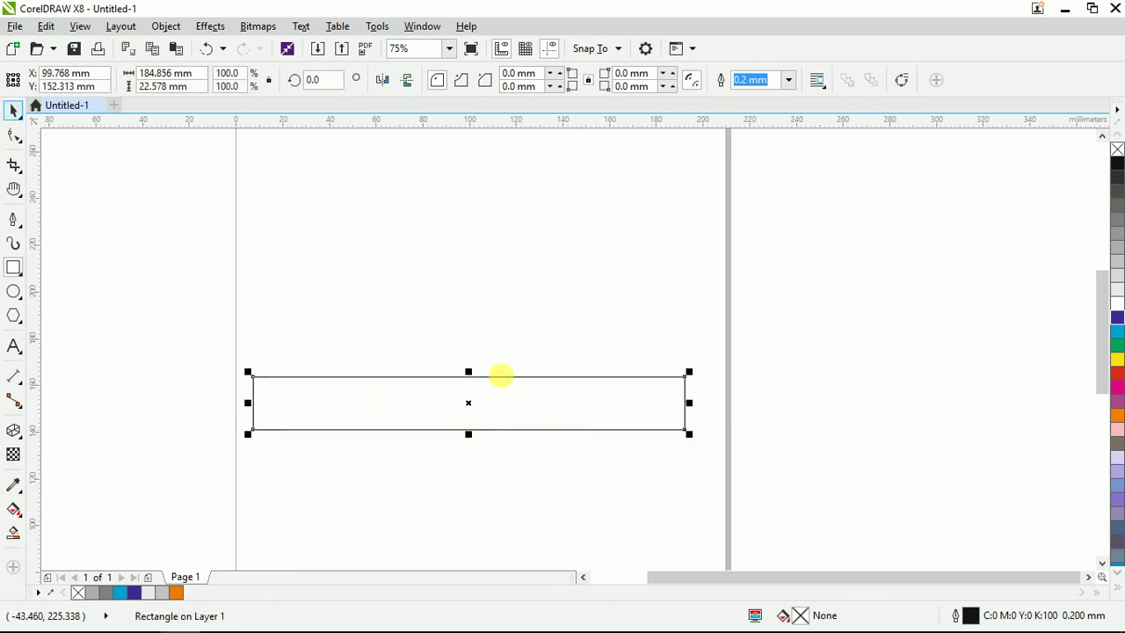
pyautogui.scroll(-1, 500, 375)
pyautogui.scroll(1, 391, 308)
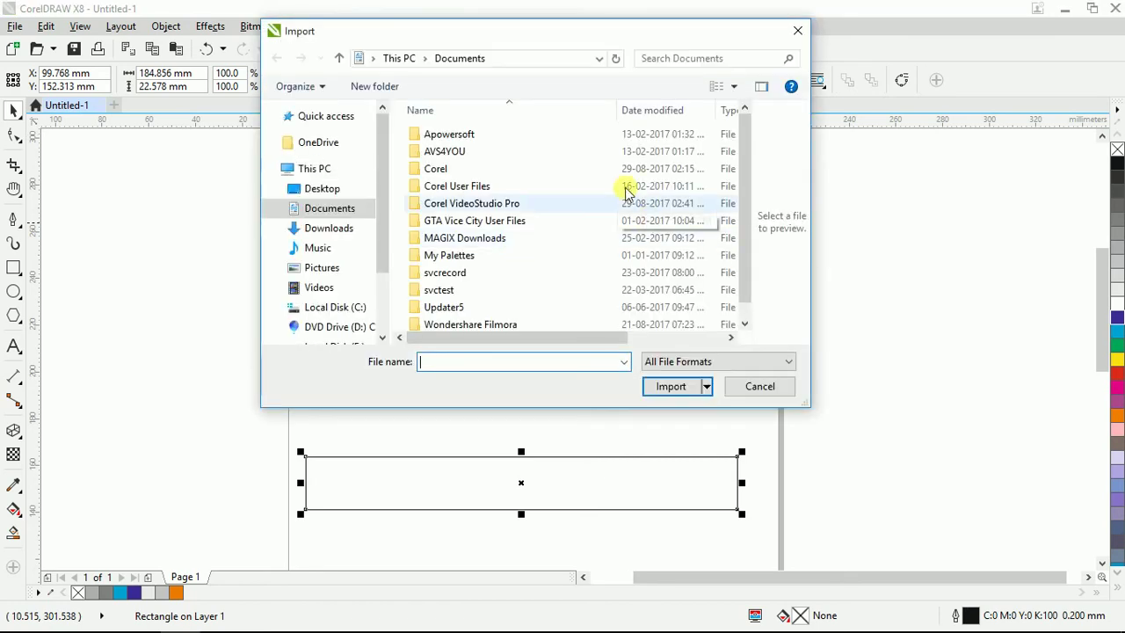
# Import the picture 14_1 from New folder (3) on the Desktop and place it above the rectangle at about 73 by 41 mm.
pyautogui.click(319, 193)
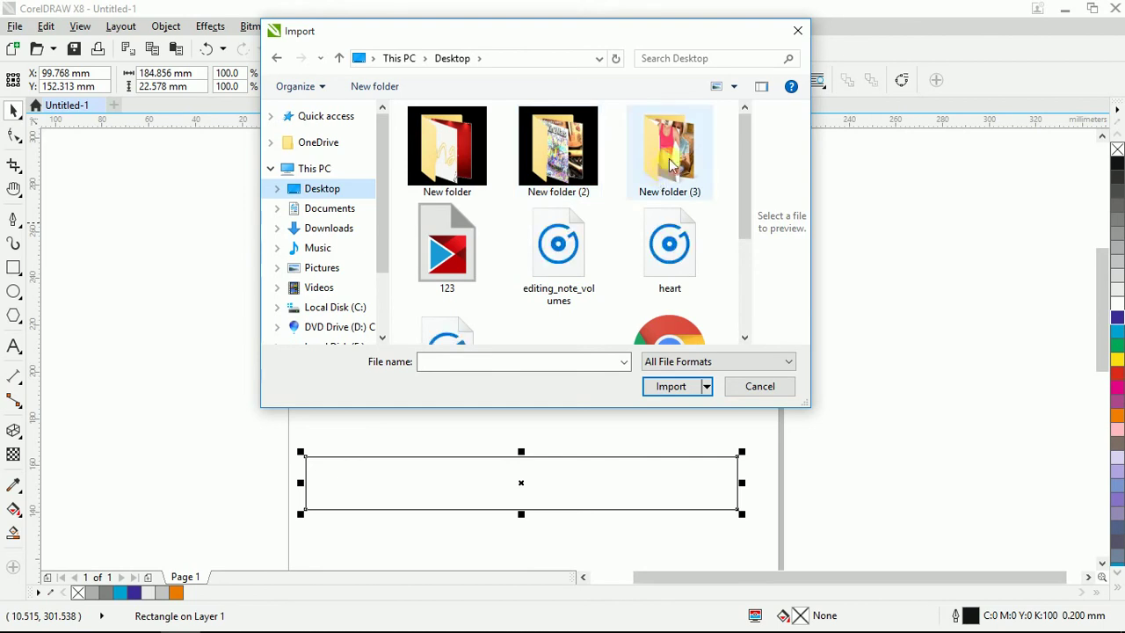
pyautogui.click(663, 138)
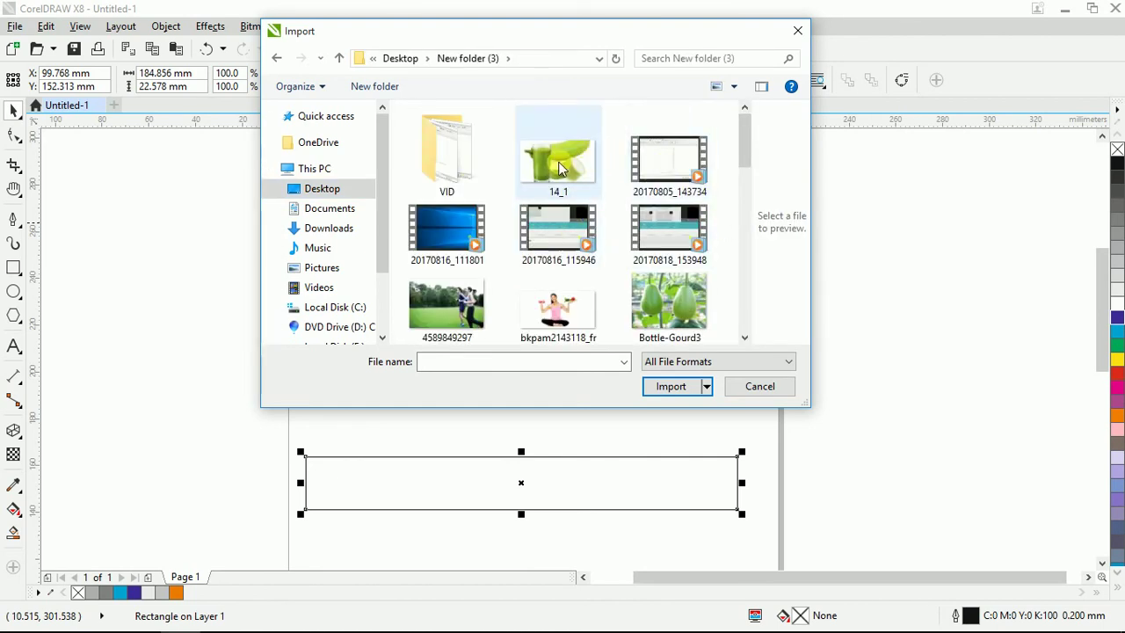
pyautogui.doubleClick(554, 163)
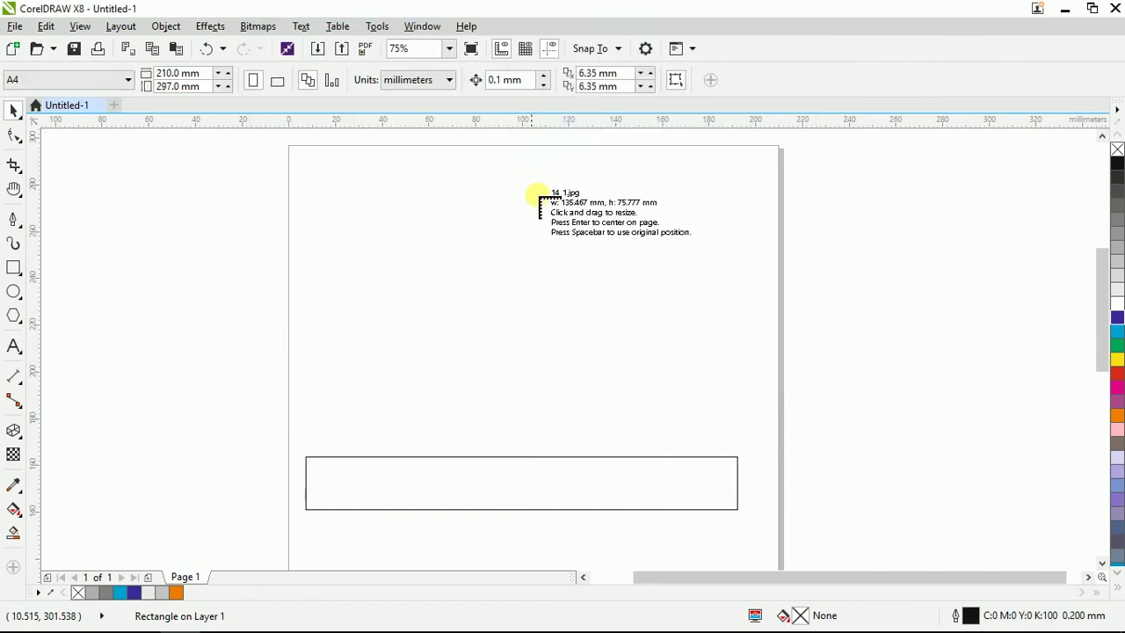
pyautogui.press('Return')
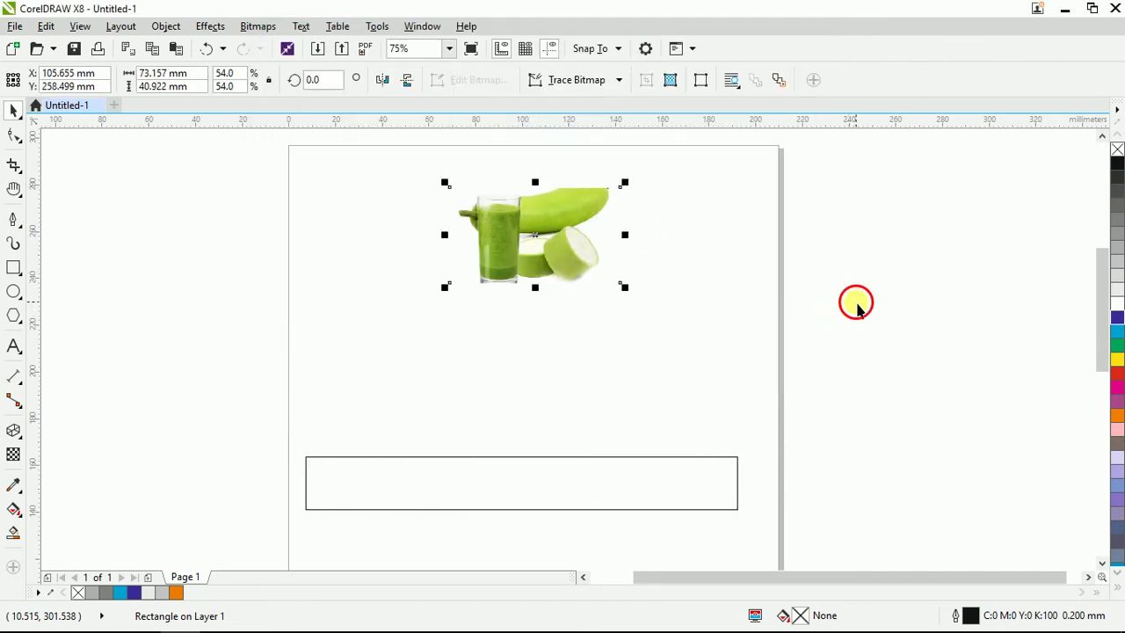
# Move the rectangle up to about Y 202 mm and the gourd picture down to about Y 239 mm, just above the rectangle.
pyautogui.moveTo(489, 456); pyautogui.dragTo(490, 339)
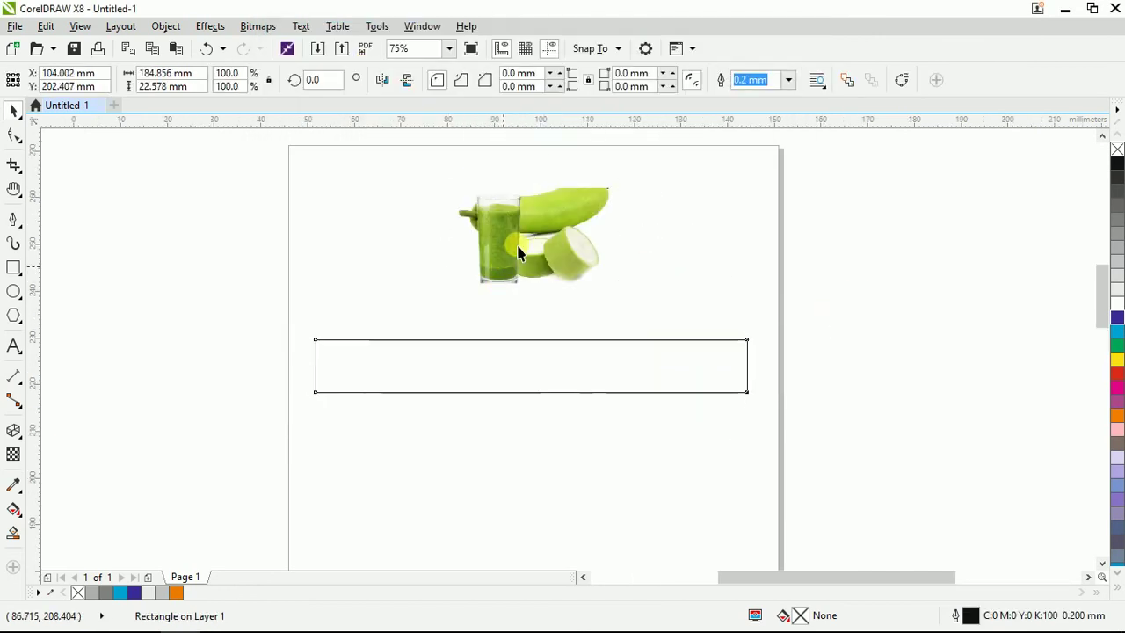
pyautogui.scroll(1, 493, 249)
pyautogui.click(493, 249)
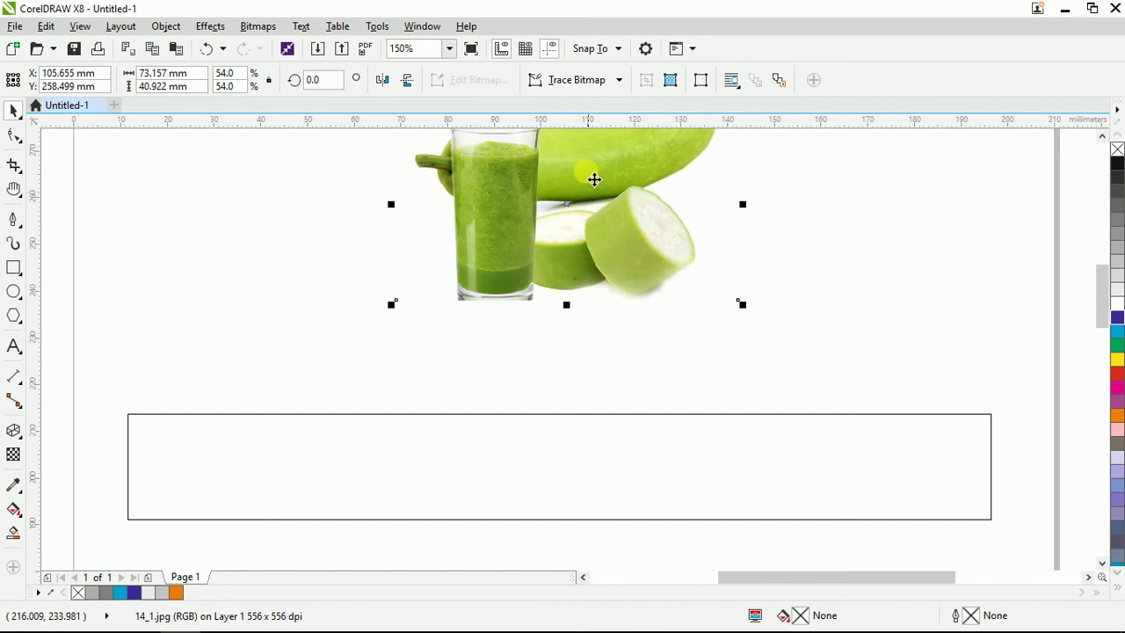
pyautogui.scroll(2, 562, 180)
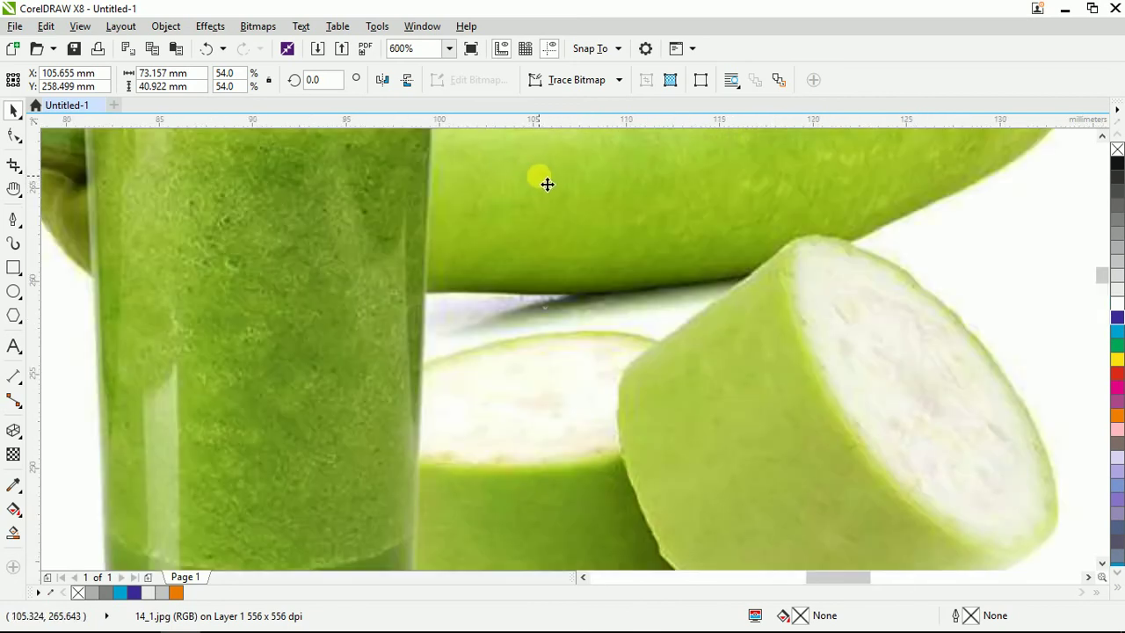
pyautogui.scroll(-1, 452, 187)
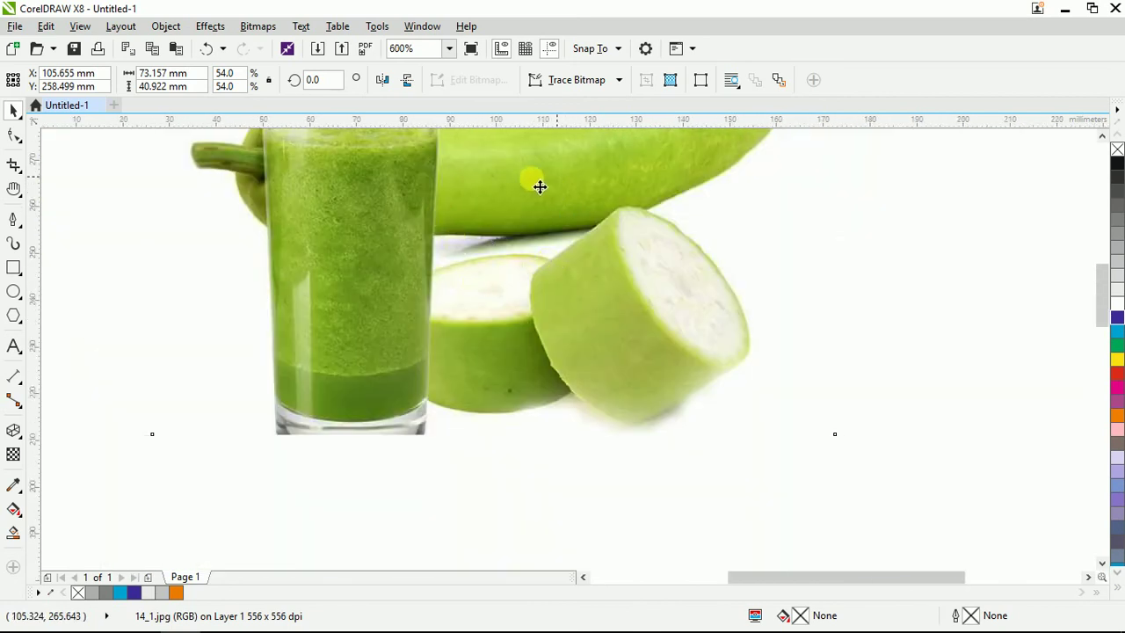
pyautogui.scroll(-2, 540, 186)
pyautogui.scroll(1, 534, 258)
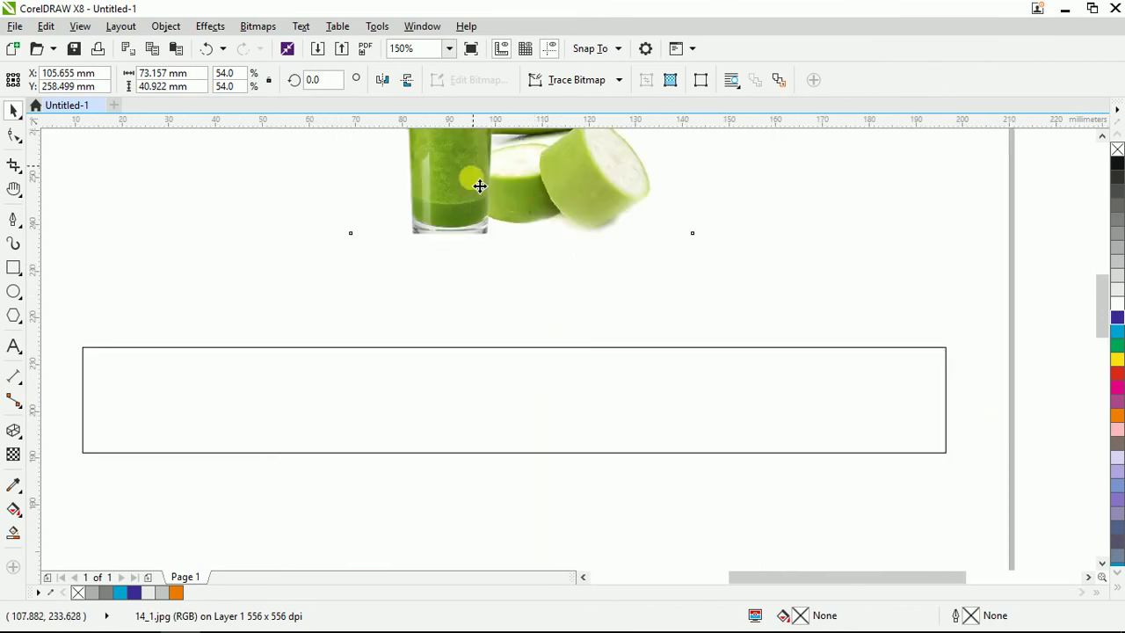
pyautogui.moveTo(479, 185); pyautogui.dragTo(477, 259)
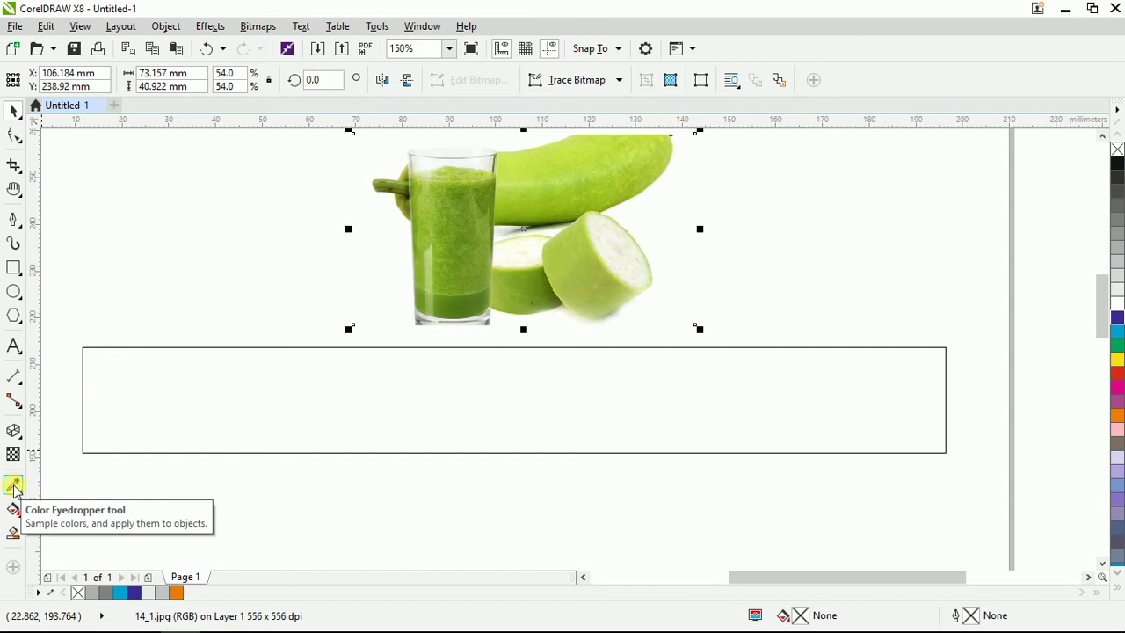
# Sample the green of the juice in the picture with the Color Eyedropper and fill the rectangle with it.
pyautogui.click(14, 486)
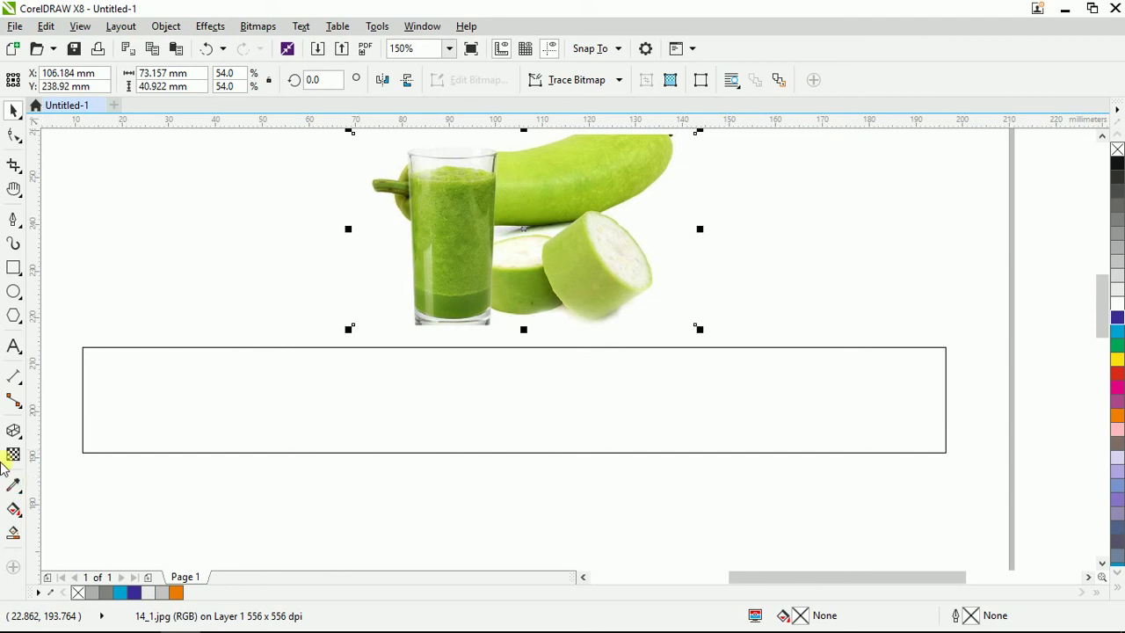
pyautogui.click(14, 489)
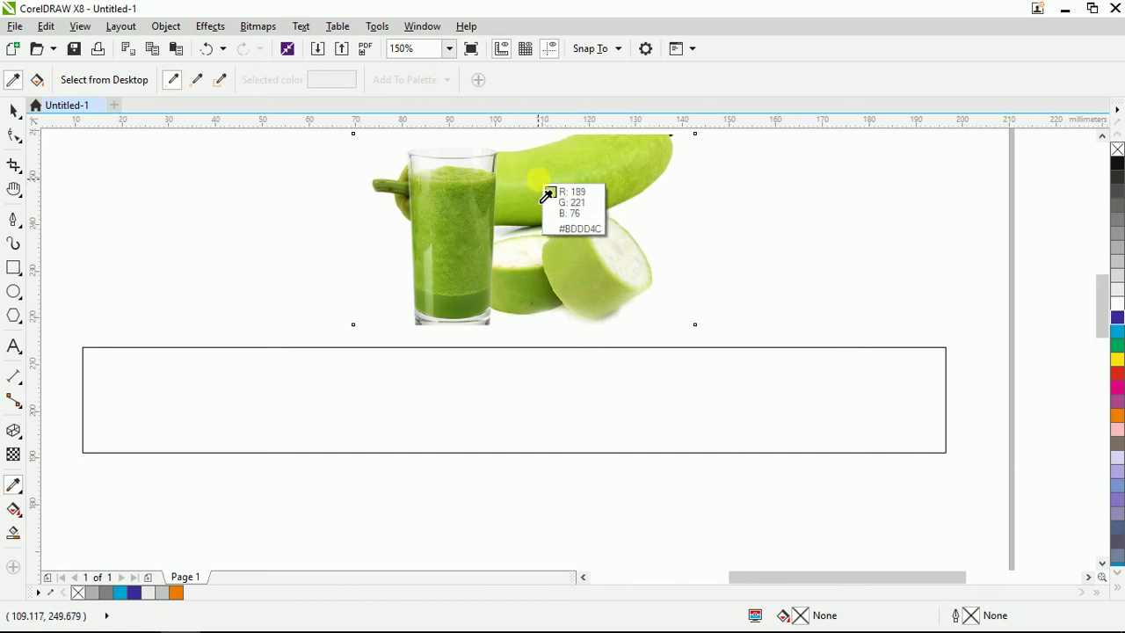
pyautogui.click(482, 209)
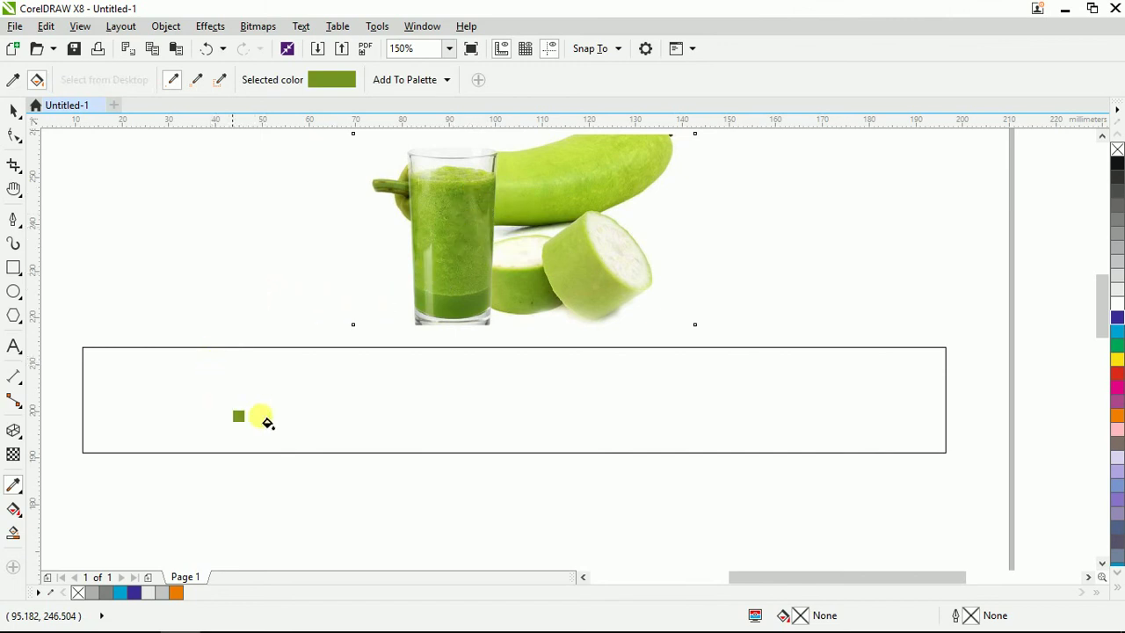
pyautogui.click(344, 399)
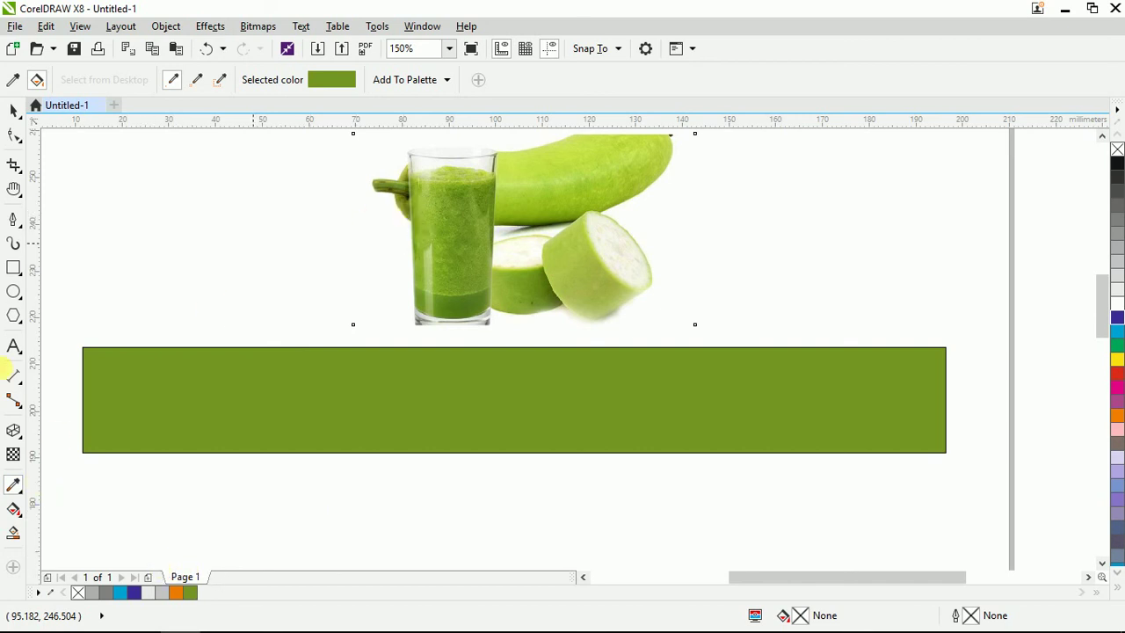
# Sample the darker green near the base of the juice glass with the smallest sample size and fill the rectangle with it.
pyautogui.click(13, 79)
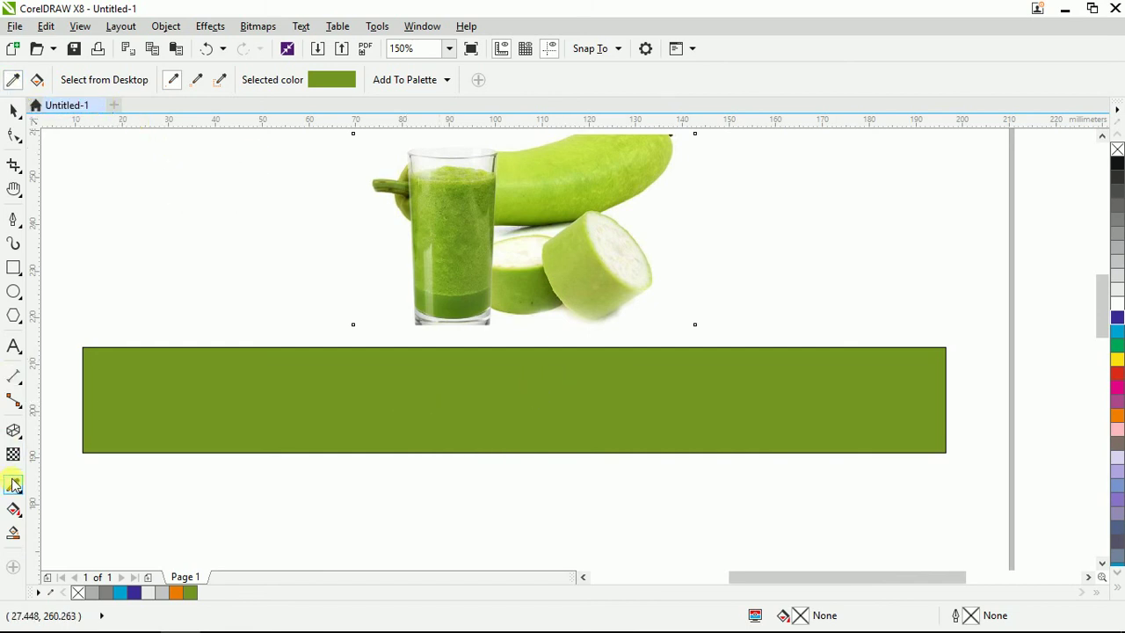
pyautogui.click(197, 79)
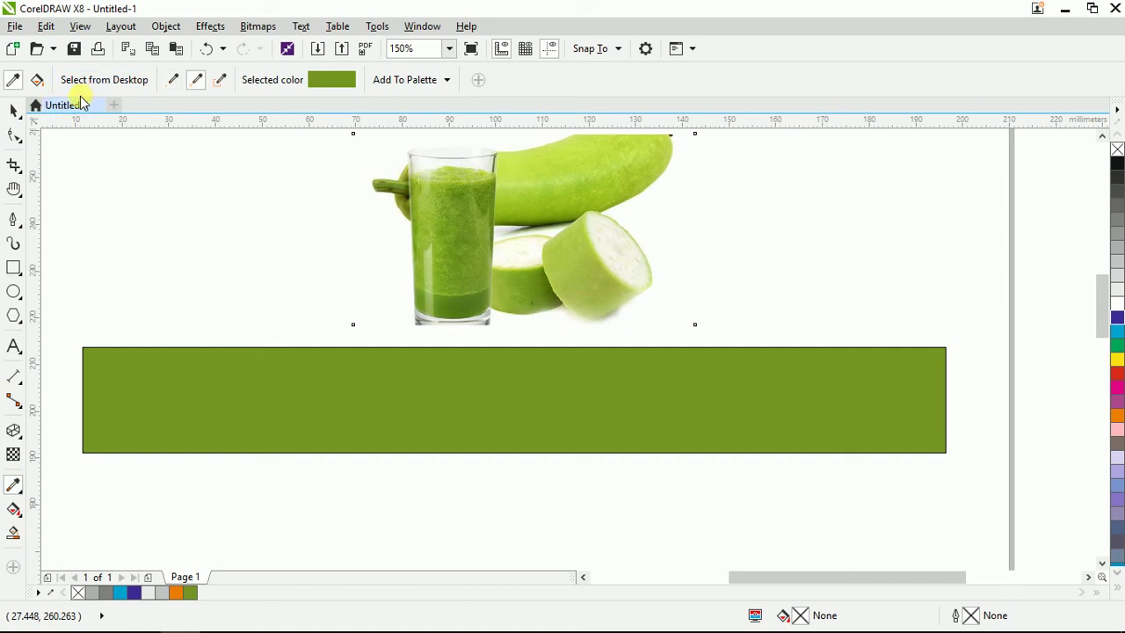
pyautogui.click(220, 79)
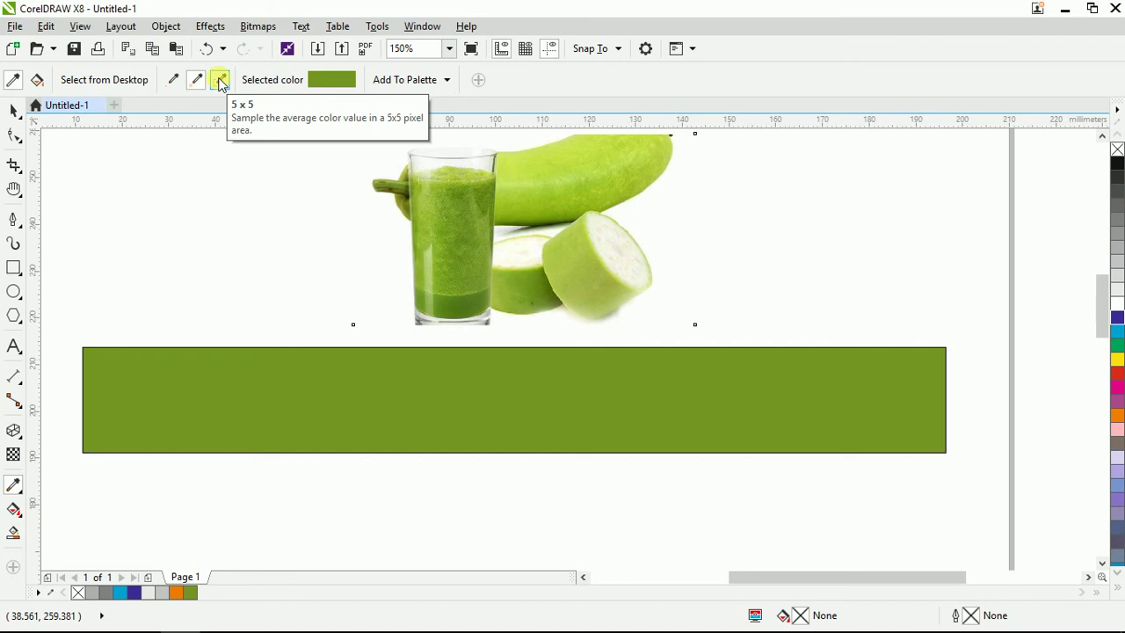
pyautogui.click(172, 80)
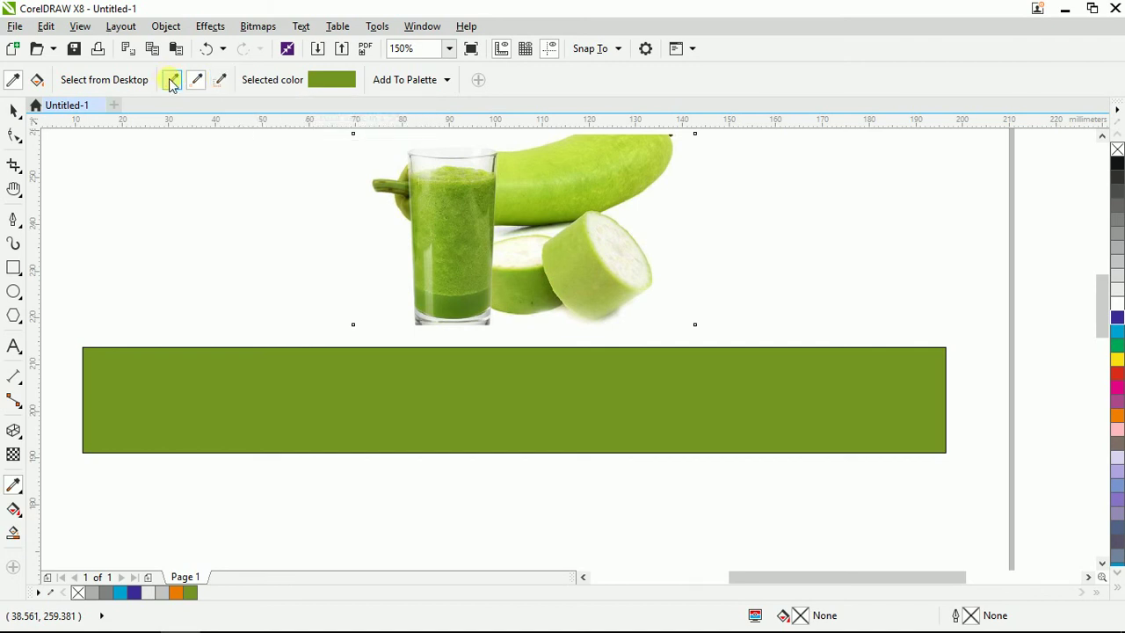
pyautogui.click(466, 290)
pyautogui.click(482, 393)
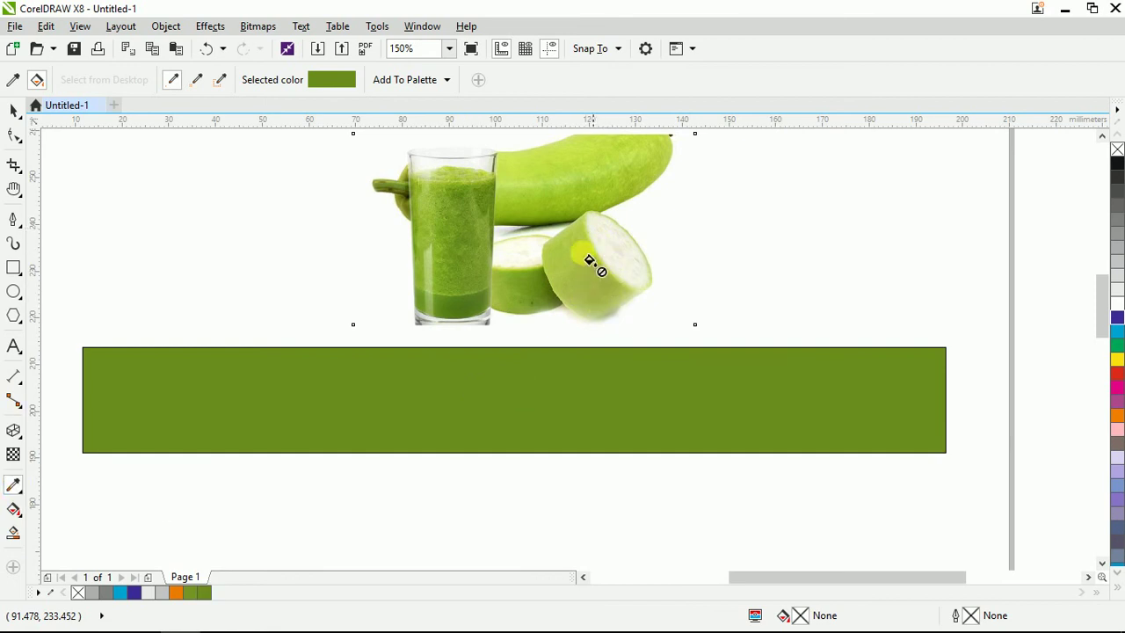
# Sample the light yellow-green of the whole gourd, fill the rectangle with it, and return to the Pick tool.
pyautogui.click(13, 79)
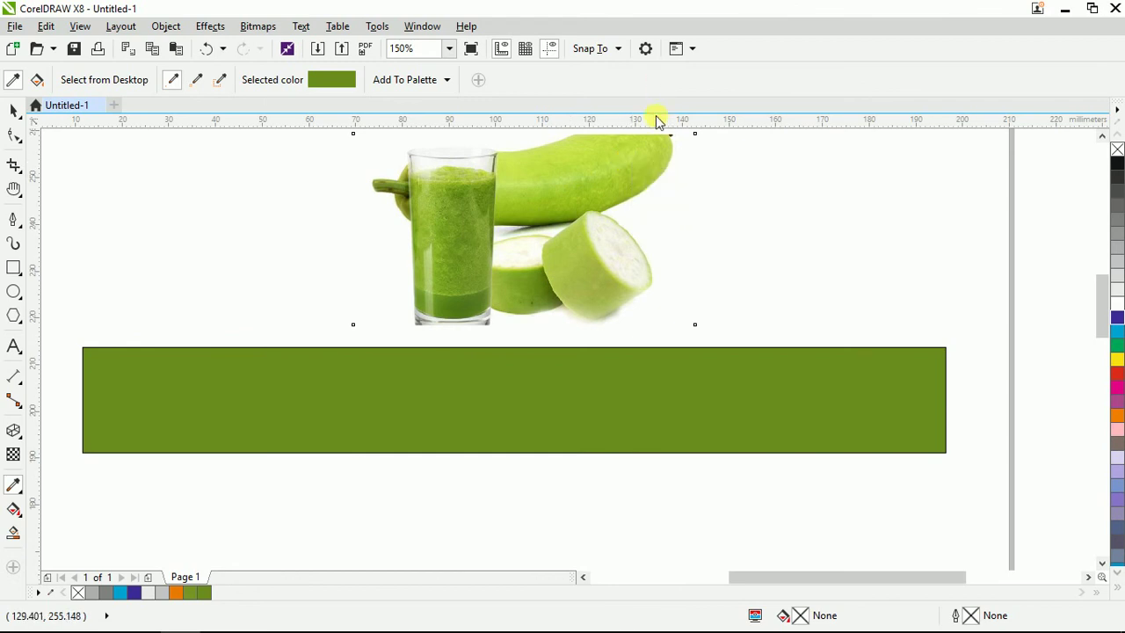
pyautogui.click(648, 172)
pyautogui.click(548, 390)
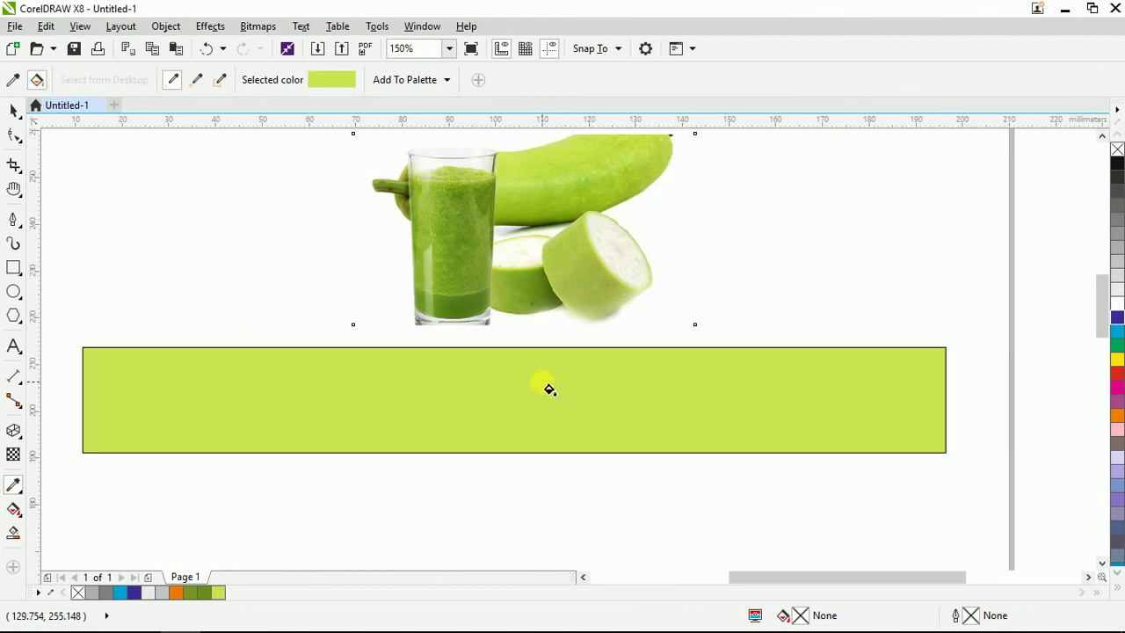
pyautogui.click(13, 109)
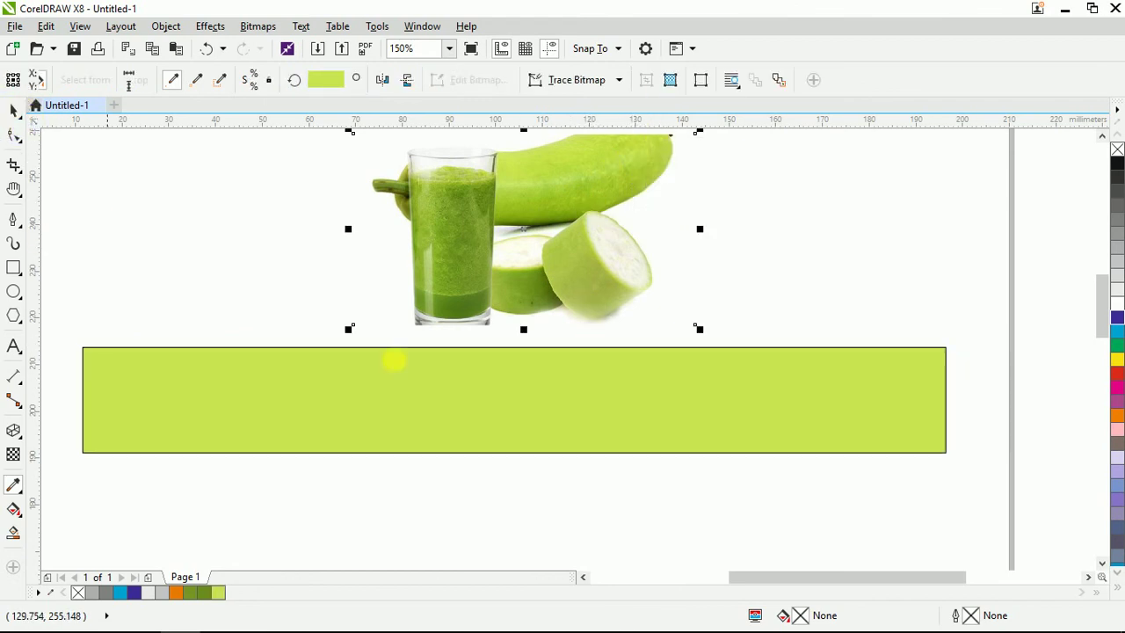
pyautogui.press('space')
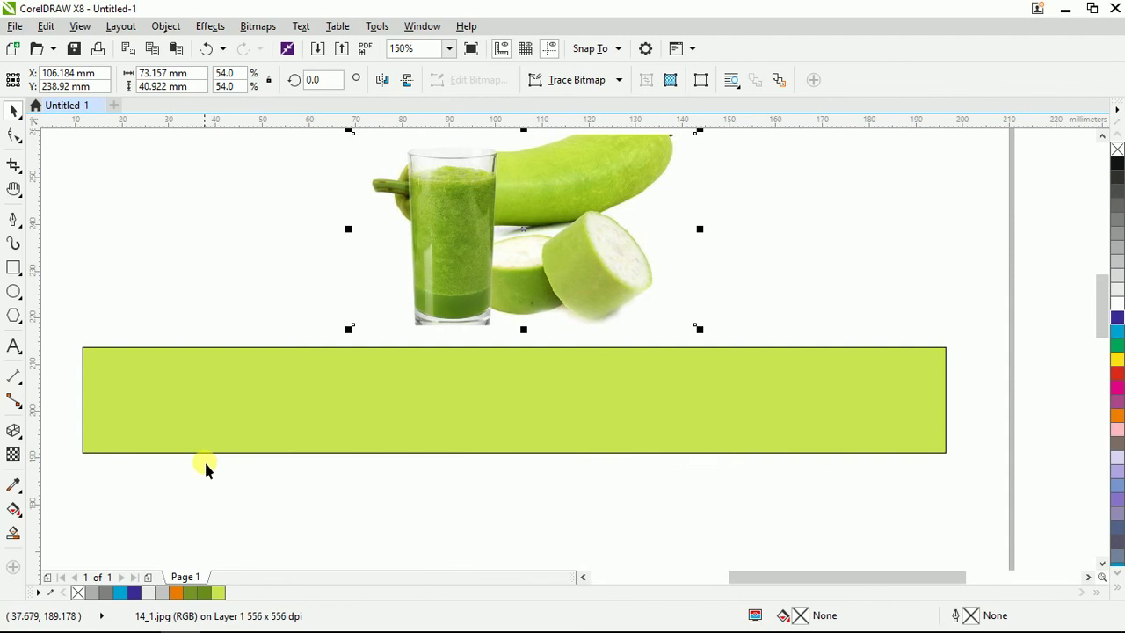
pyautogui.hotkey('ctrl', 'z')
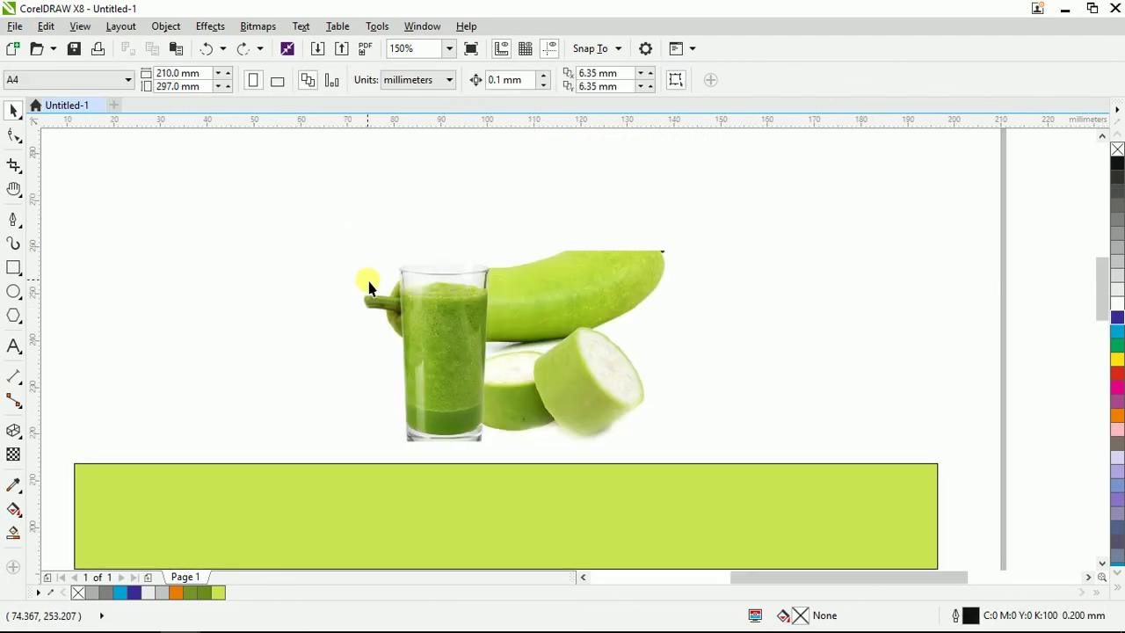